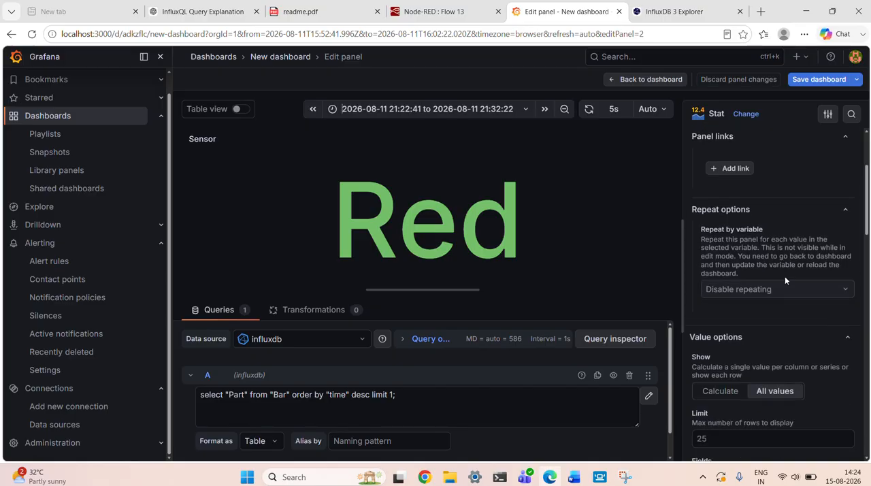
pyautogui.scroll(-1, 785, 280)
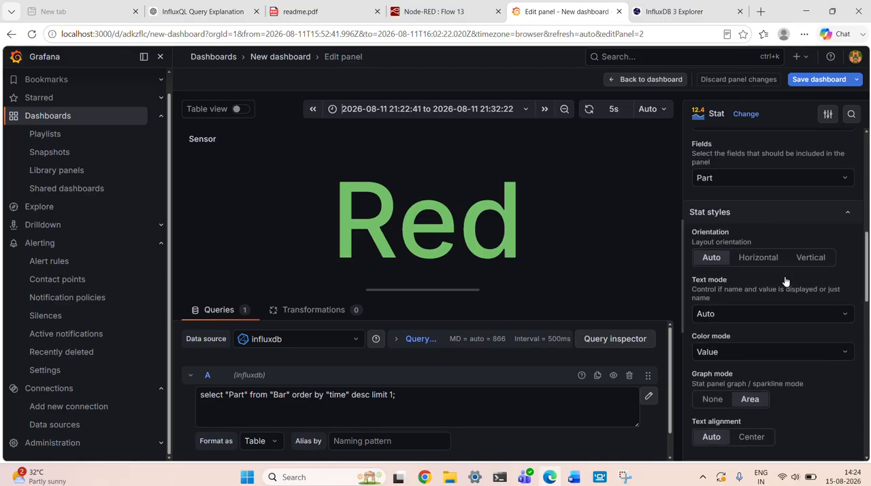
pyautogui.scroll(-1, 785, 278)
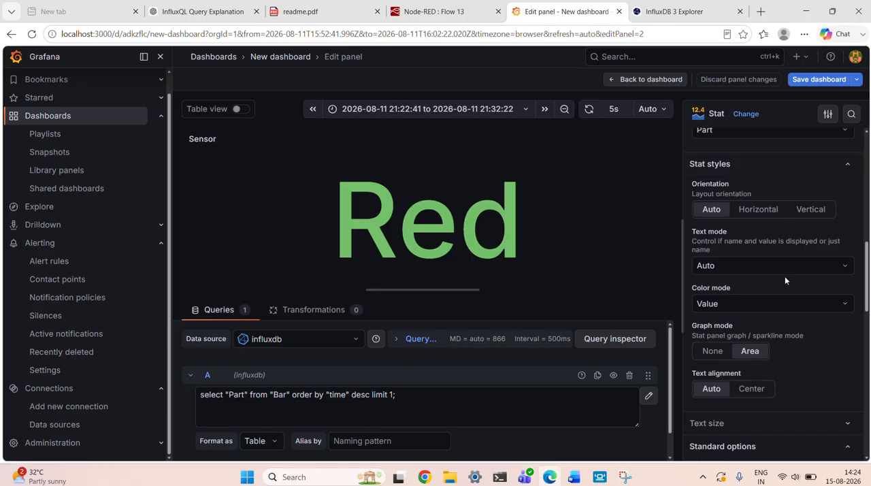
pyautogui.scroll(1, 785, 276)
pyautogui.click(300, 11)
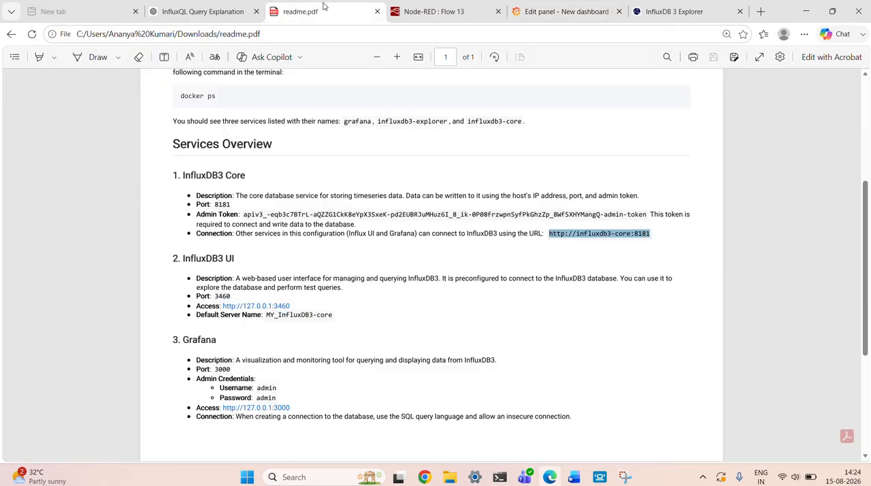
pyautogui.click(565, 14)
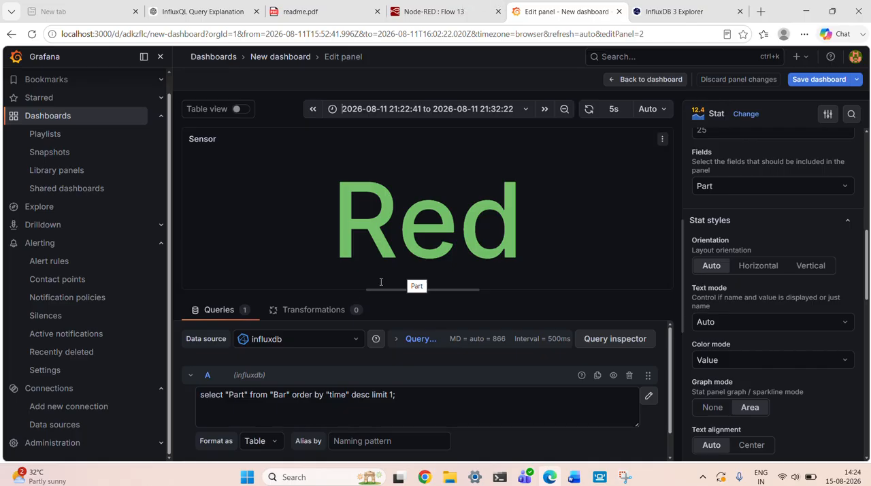
# Delete the Sensor panel's raw InfluxDB query and switch query A to the visual query builder.
pyautogui.moveTo(416, 397); pyautogui.dragTo(184, 385)
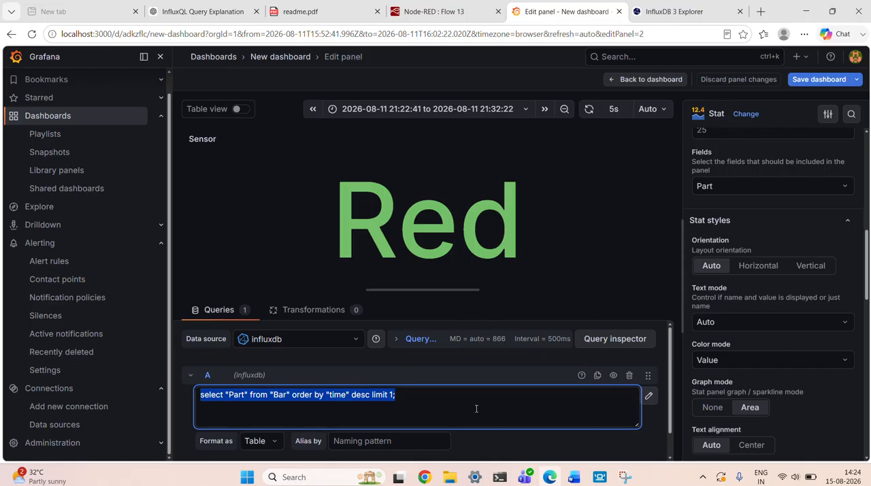
pyautogui.press('BackSpace')
pyautogui.click(648, 395)
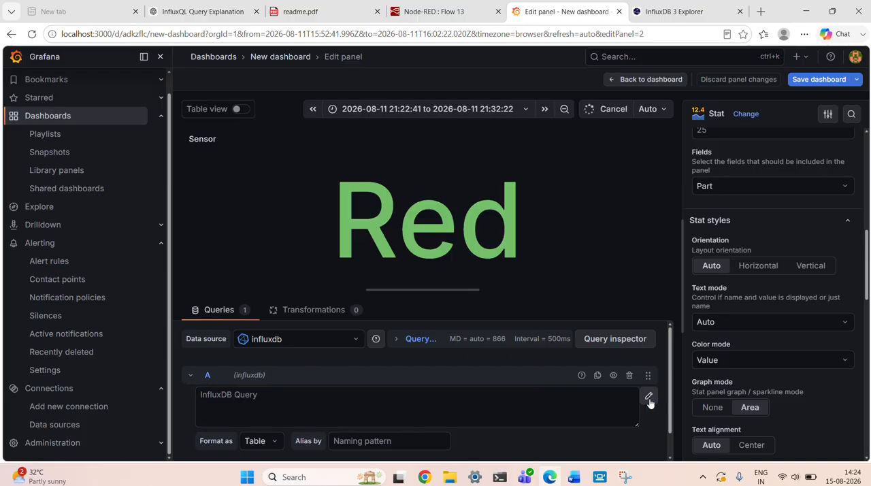
pyautogui.click(459, 291)
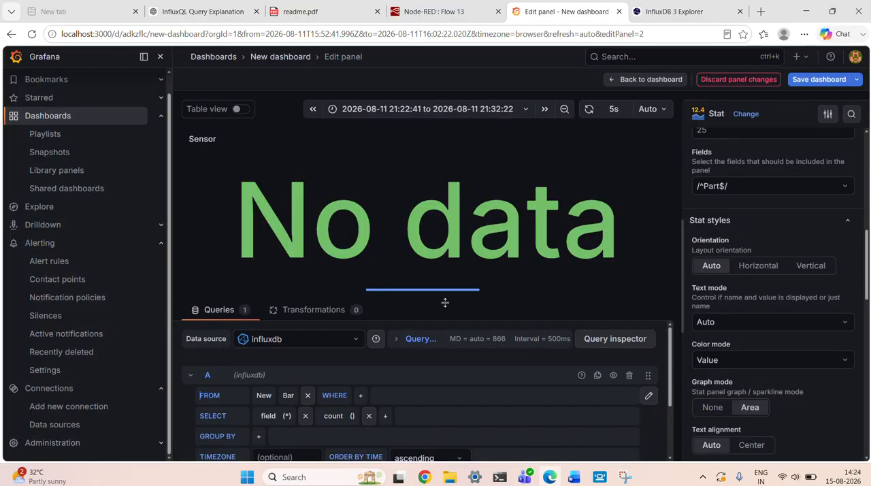
# Choose influxdb as the data source for the Sensor panel's query.
pyautogui.click(342, 335)
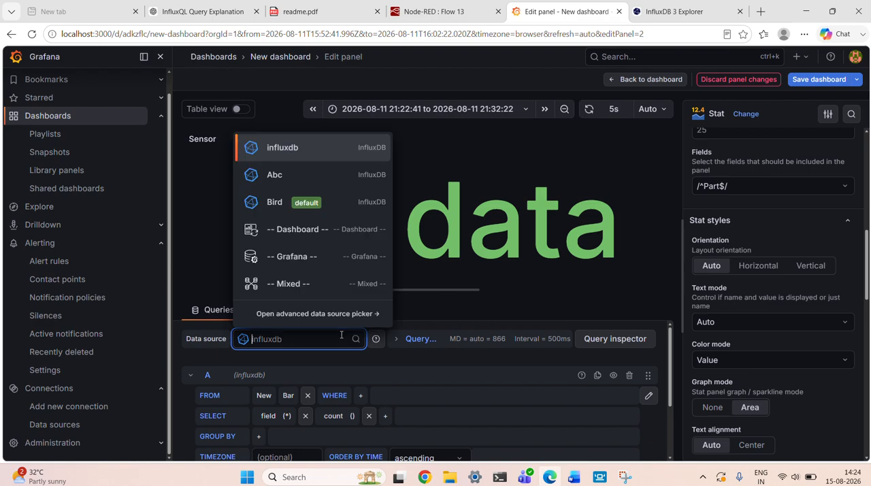
pyautogui.click(312, 149)
pyautogui.click(312, 149)
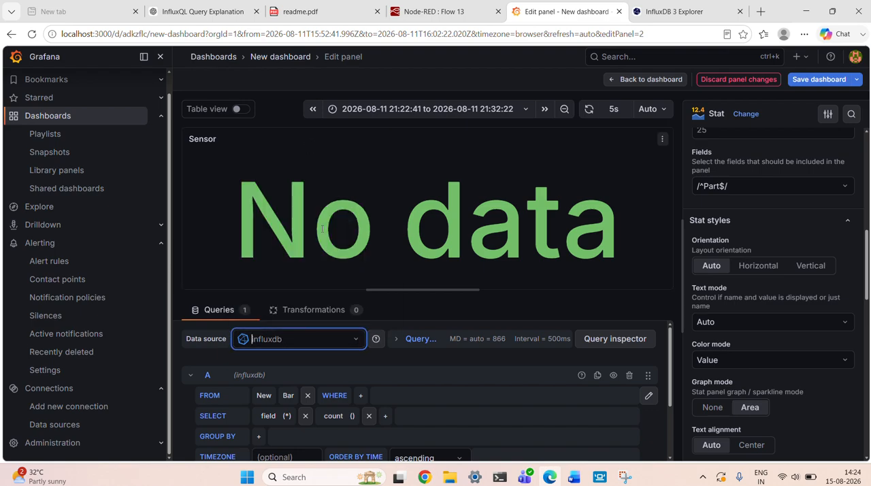
pyautogui.click(352, 345)
pyautogui.click(352, 348)
# Switch to InfluxDB 3 Explorer, enclose Part in double quotes in the SQL query on Bar, and run the query.
pyautogui.click(674, 11)
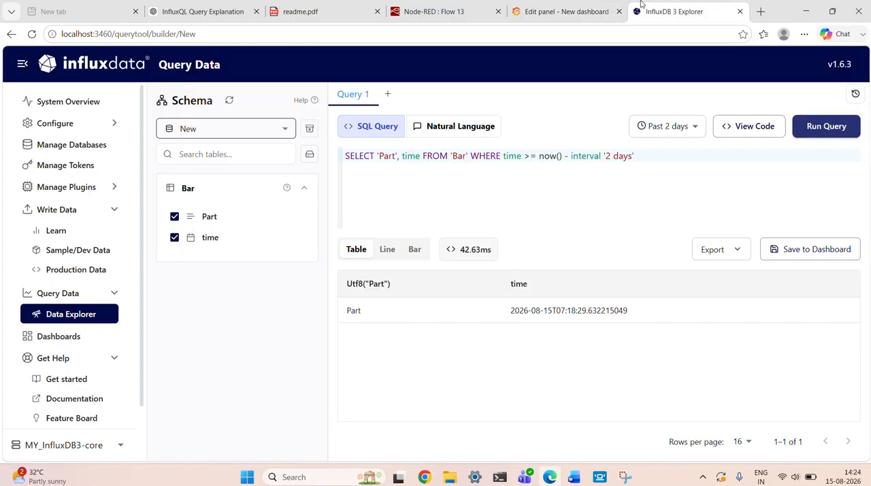
pyautogui.click(222, 130)
pyautogui.click(222, 130)
pyautogui.click(379, 156)
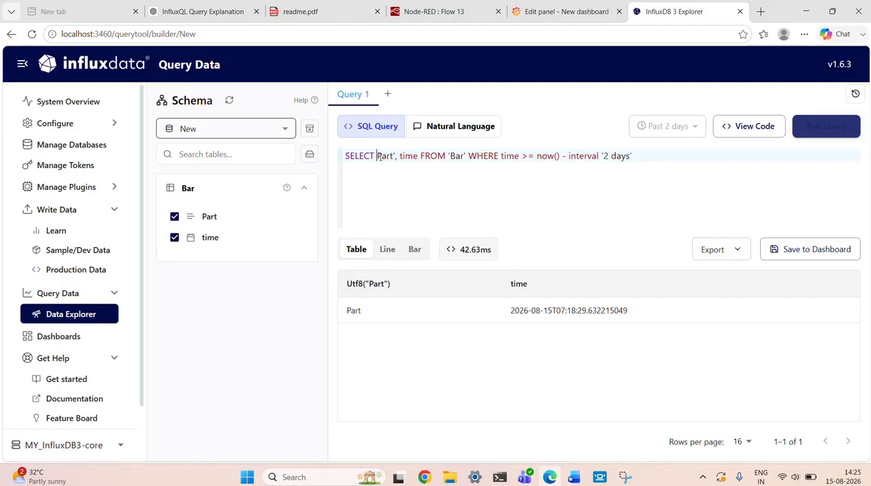
pyautogui.write("'")
pyautogui.click(403, 156)
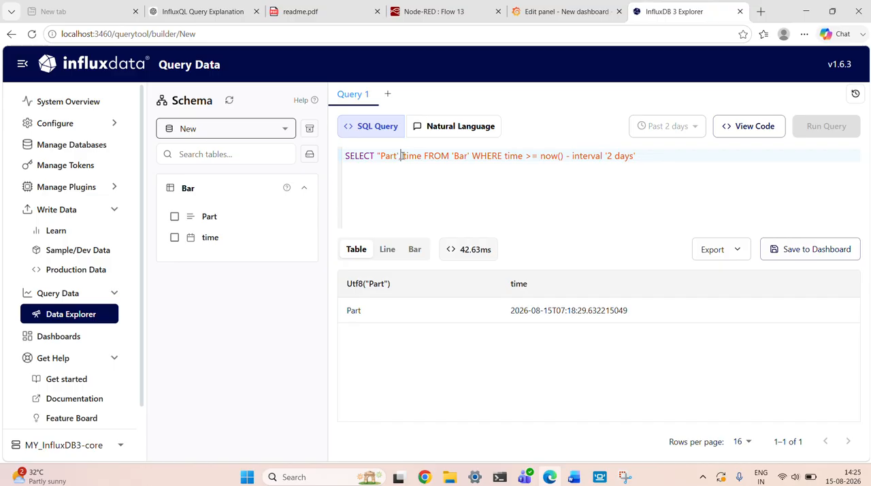
pyautogui.write('"')
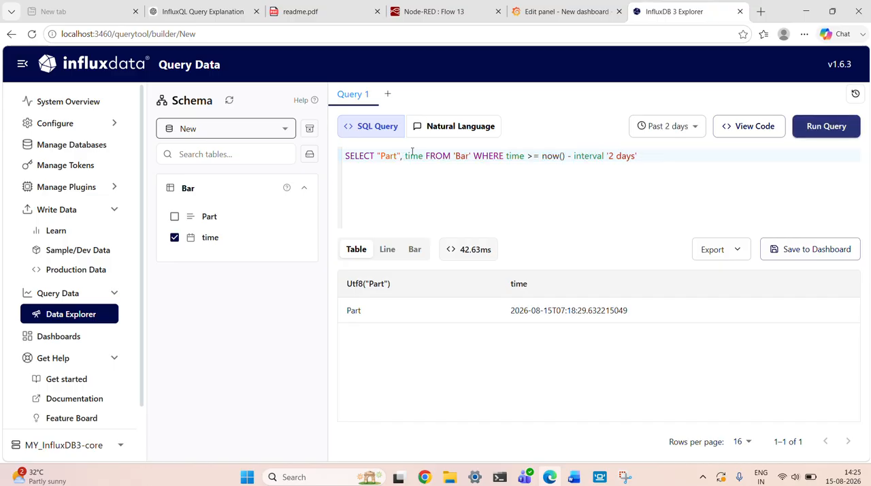
pyautogui.click(832, 127)
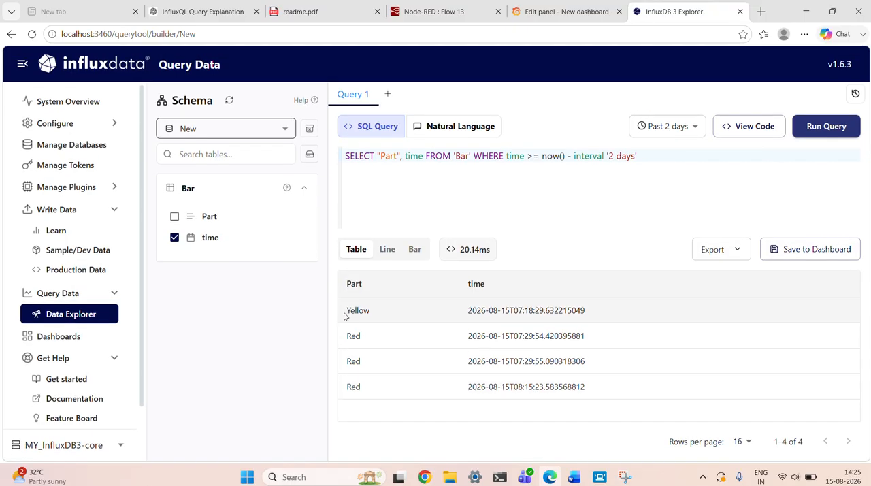
pyautogui.moveTo(346, 312); pyautogui.dragTo(379, 319)
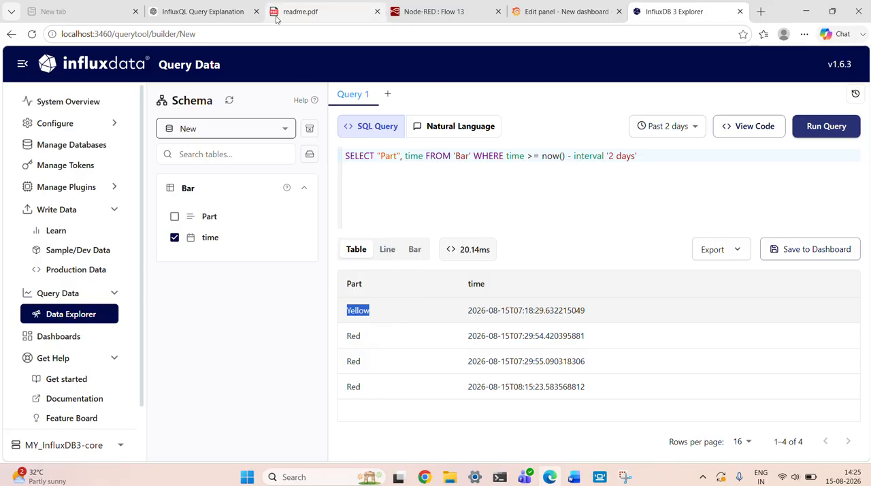
# Return to the Grafana panel editor and save the dashboard with the changed Sensor panel query.
pyautogui.click(315, 8)
pyautogui.click(562, 11)
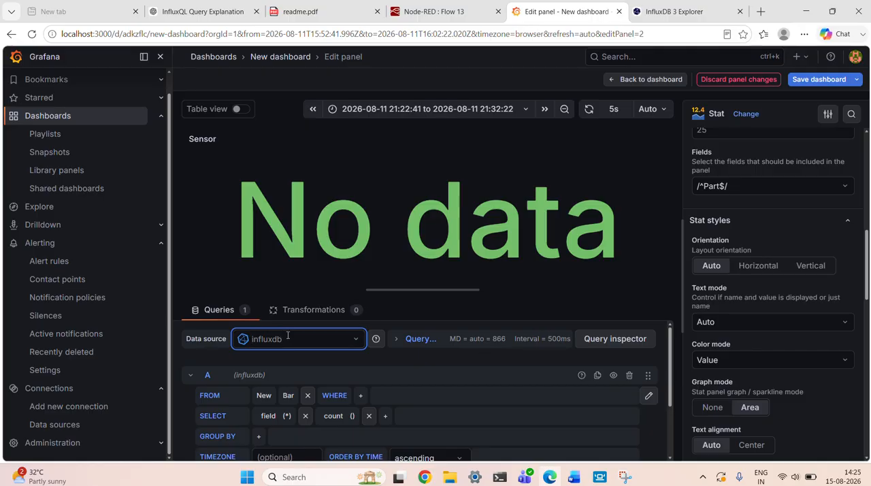
pyautogui.scroll(-2, 466, 386)
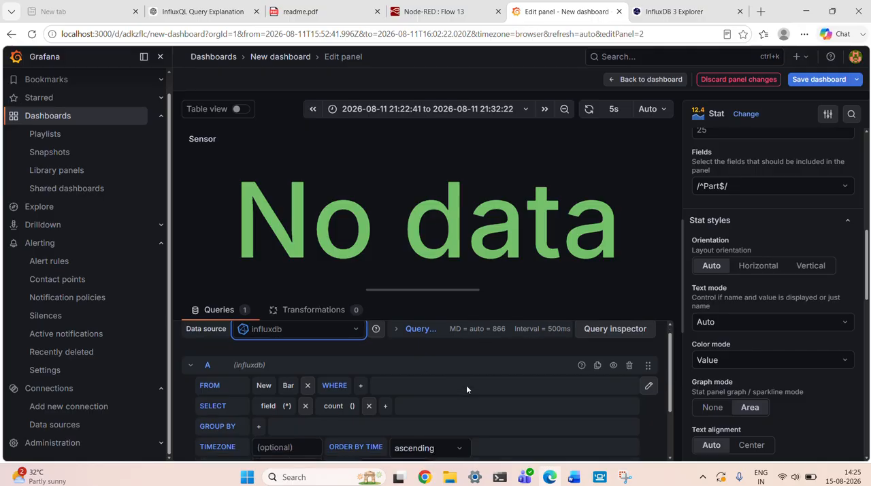
pyautogui.scroll(-3, 794, 324)
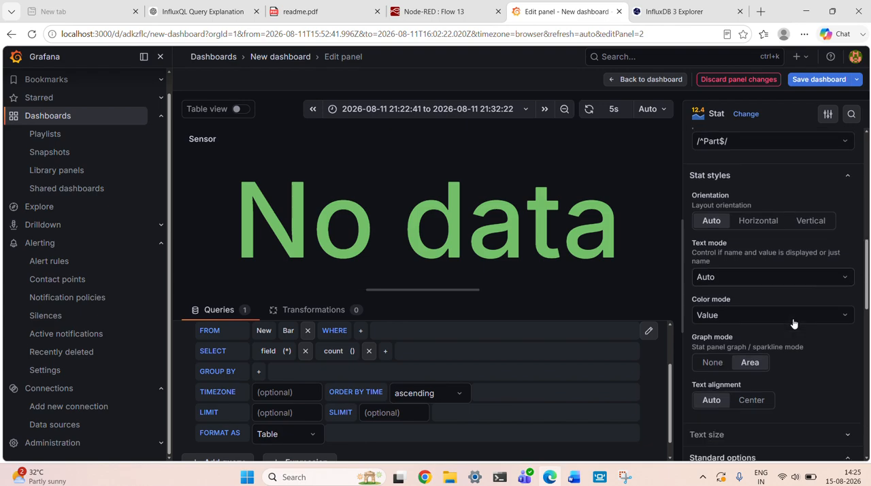
pyautogui.scroll(2, 403, 365)
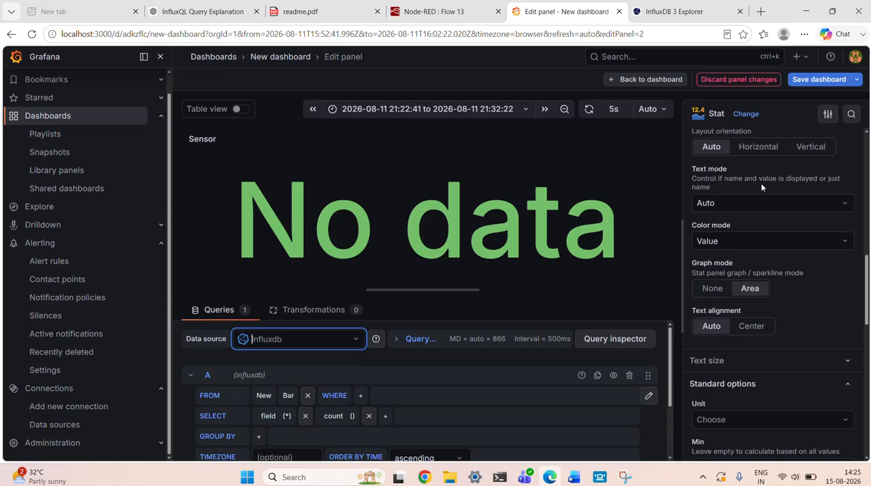
pyautogui.click(819, 79)
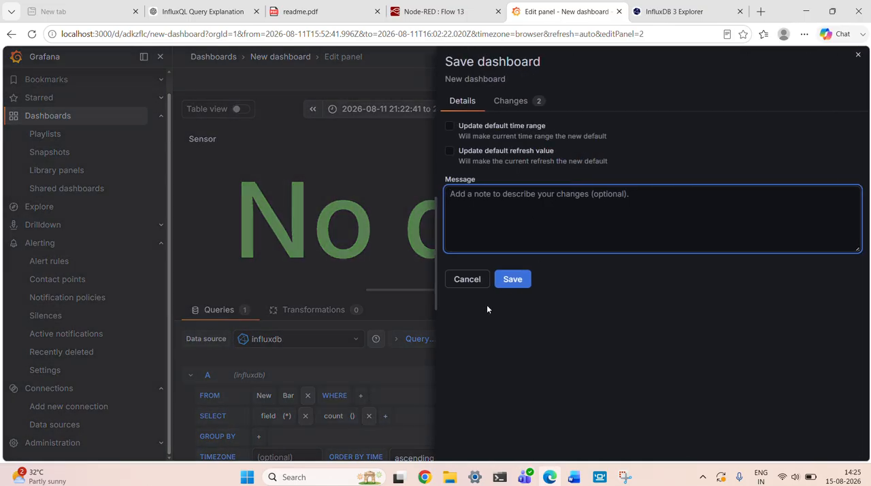
pyautogui.click(512, 280)
# Set the FROM clause of query A to the New policy and the Bar measurement.
pyautogui.scroll(-1, 345, 397)
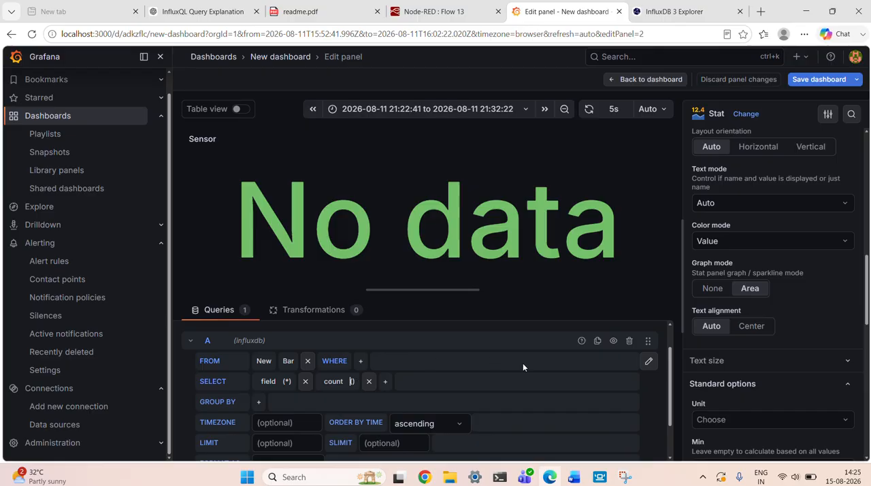
pyautogui.scroll(1, 512, 391)
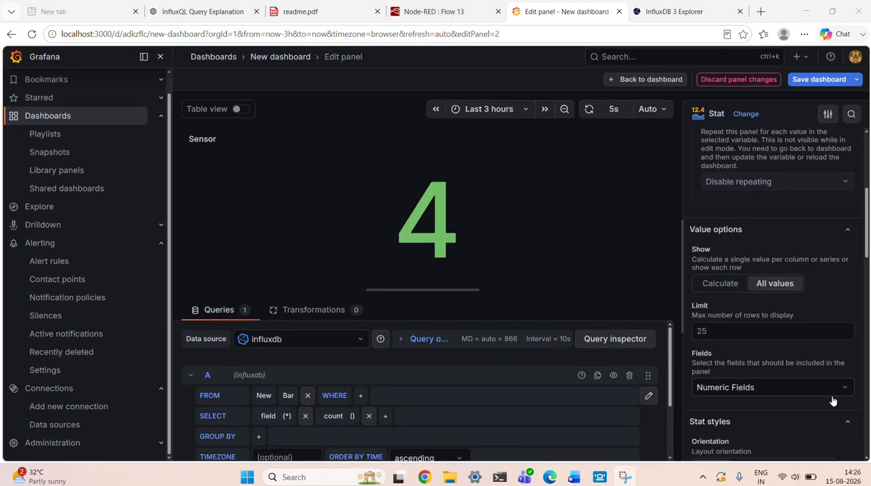
pyautogui.scroll(-1, 821, 392)
pyautogui.scroll(-1, 508, 383)
pyautogui.scroll(1, 508, 382)
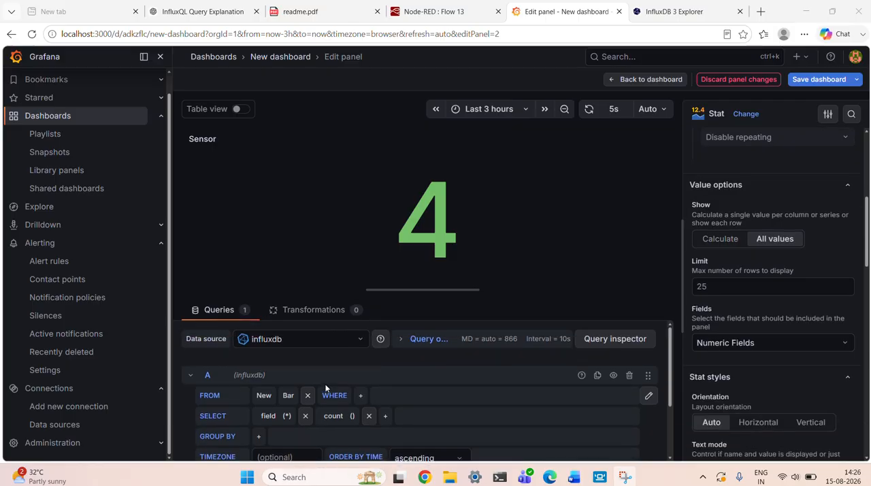
pyautogui.click(260, 395)
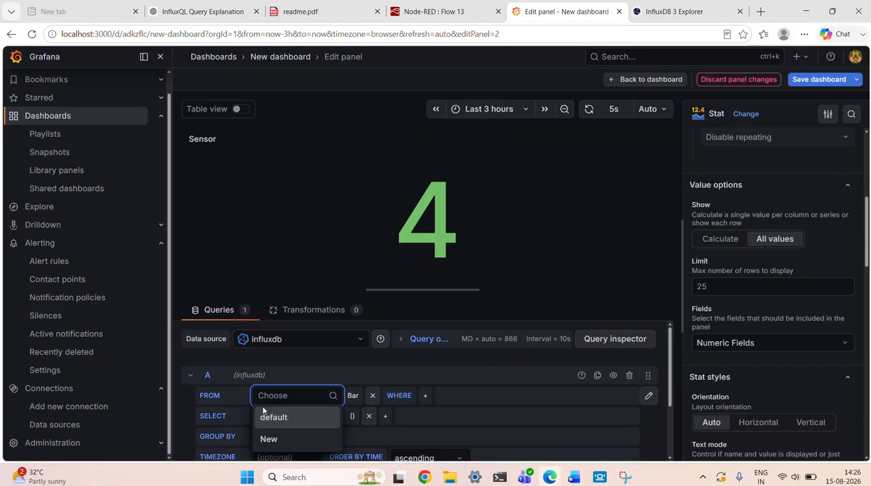
pyautogui.click(270, 439)
pyautogui.click(286, 397)
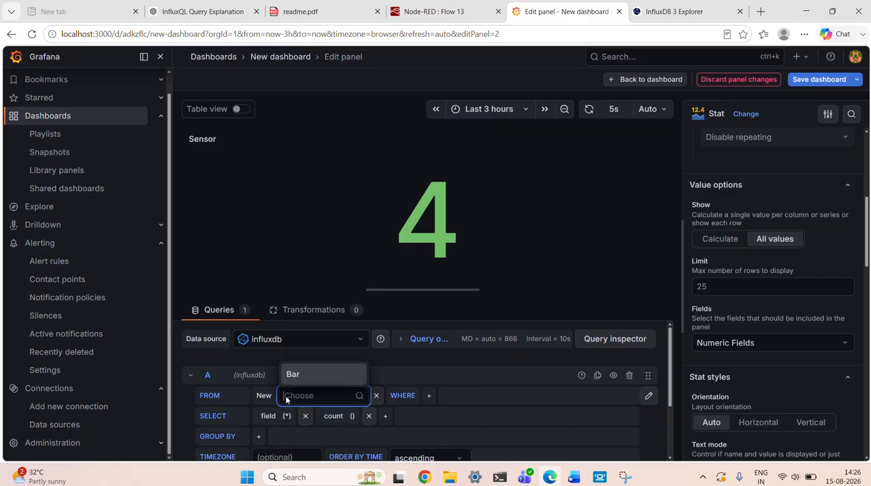
pyautogui.click(353, 376)
# Set the Stat panel's included field to count_Part in the value options.
pyautogui.scroll(-1, 754, 368)
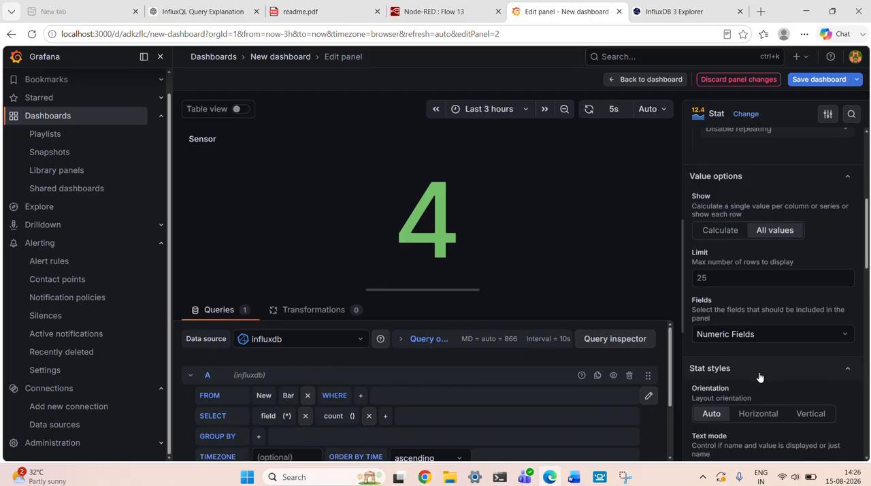
pyautogui.scroll(2, 749, 332)
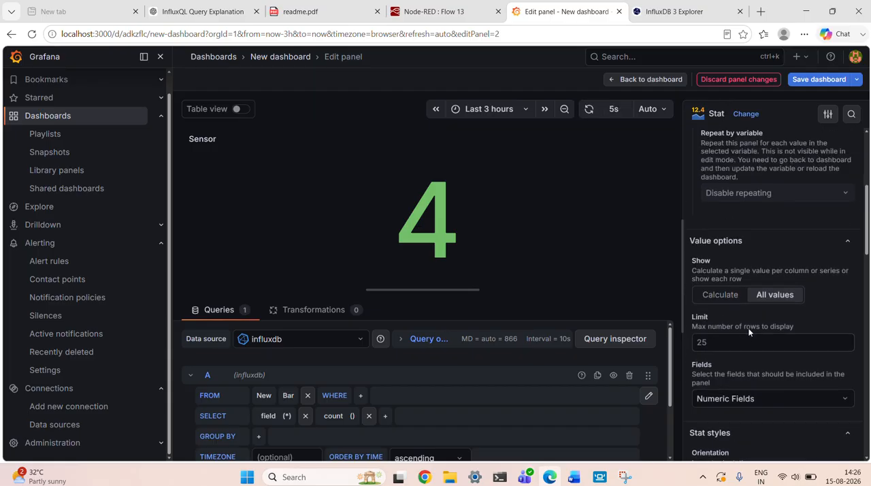
pyautogui.click(748, 399)
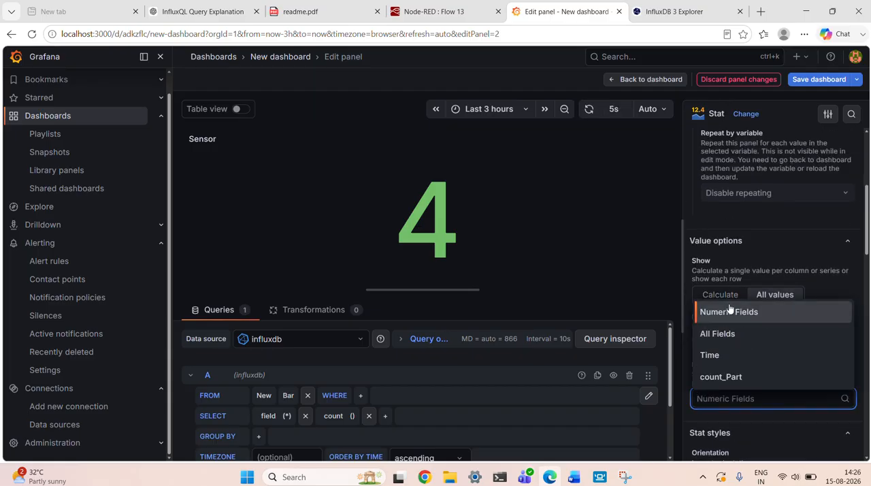
pyautogui.click(730, 304)
pyautogui.click(747, 397)
pyautogui.click(727, 377)
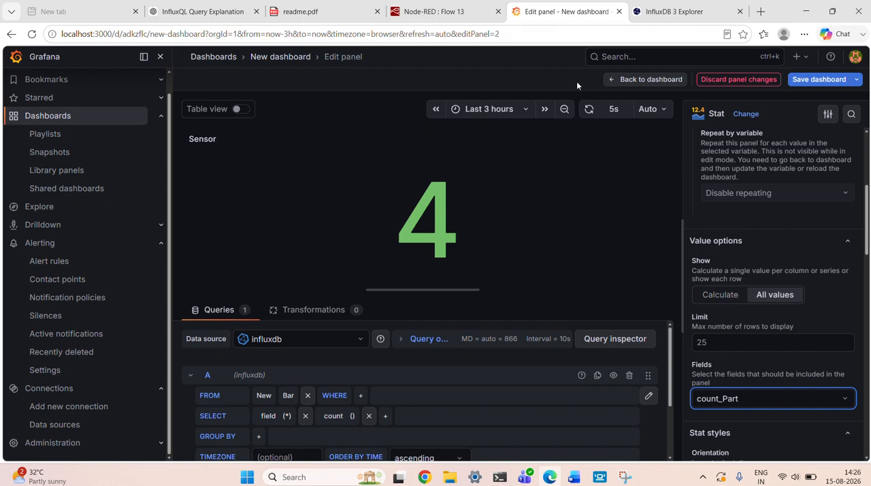
# Switch to Flow 13 in Node-RED and trigger the timestamp inject node connected to function 55.
pyautogui.click(385, 30)
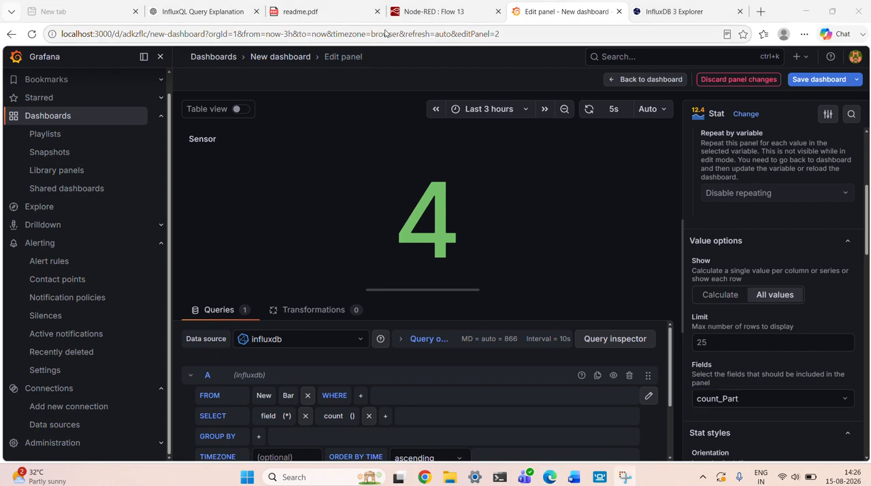
pyautogui.click(521, 18)
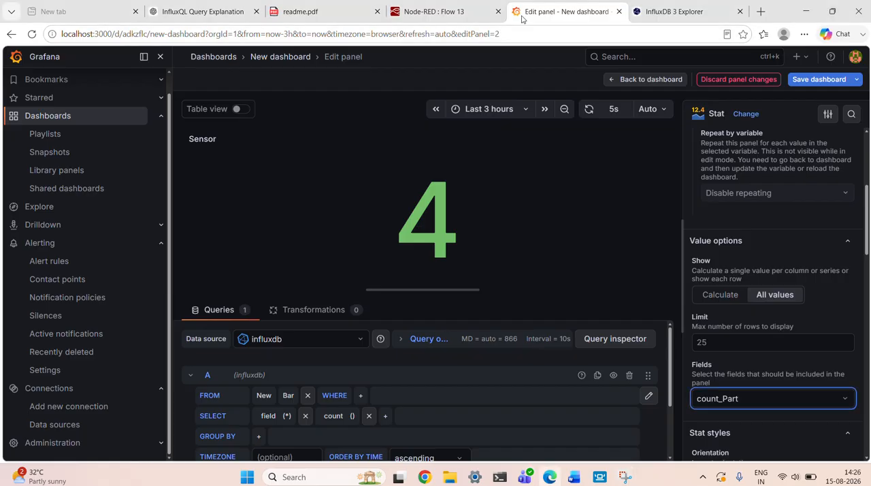
pyautogui.click(284, 11)
pyautogui.moveTo(278, 9); pyautogui.dragTo(211, 7)
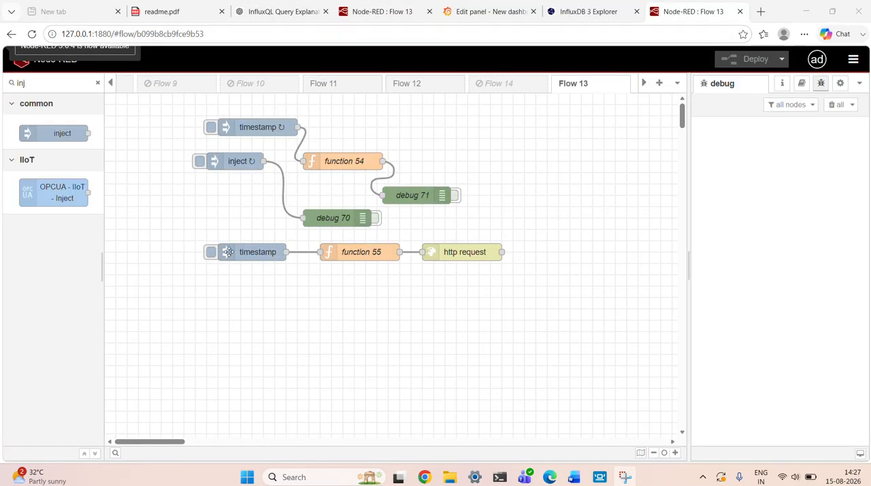
pyautogui.click(212, 255)
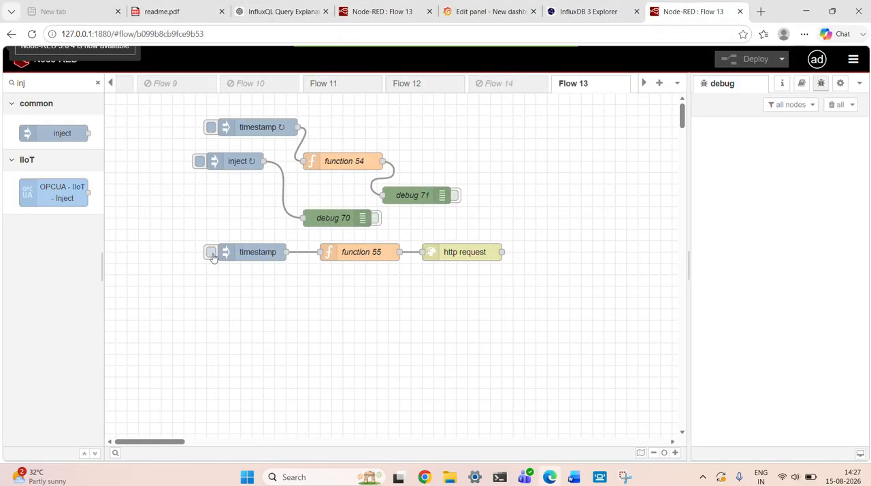
# Review the On Message code of function 55, close its editor, and switch back to InfluxDB 3 Explorer.
pyautogui.click(366, 259)
pyautogui.doubleClick(366, 259)
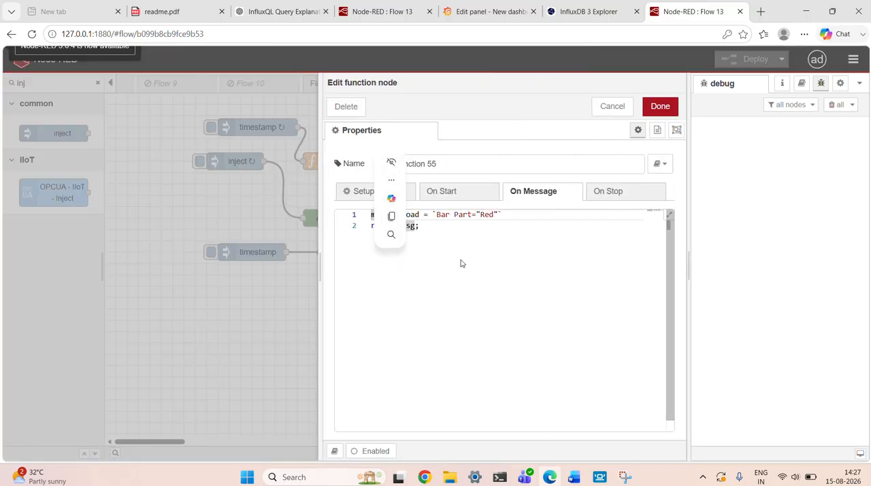
pyautogui.click(654, 108)
pyautogui.click(589, 12)
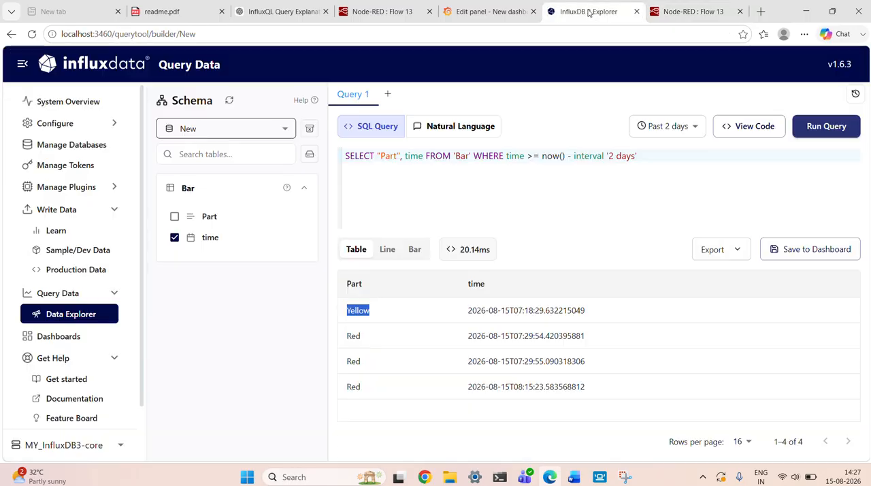
# Switch to the Grafana panel editor and replace query A with the raw query select "Part" from "Bar" order by "time" desc limit 1;.
pyautogui.click(518, 13)
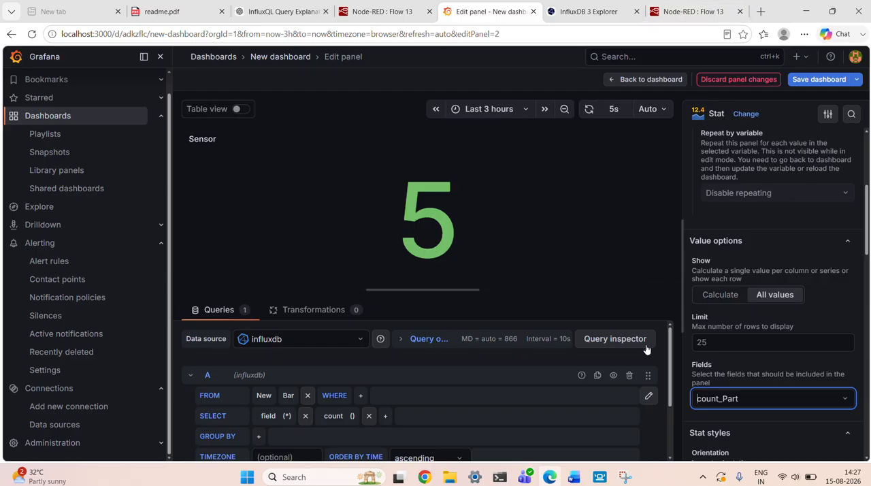
pyautogui.click(748, 407)
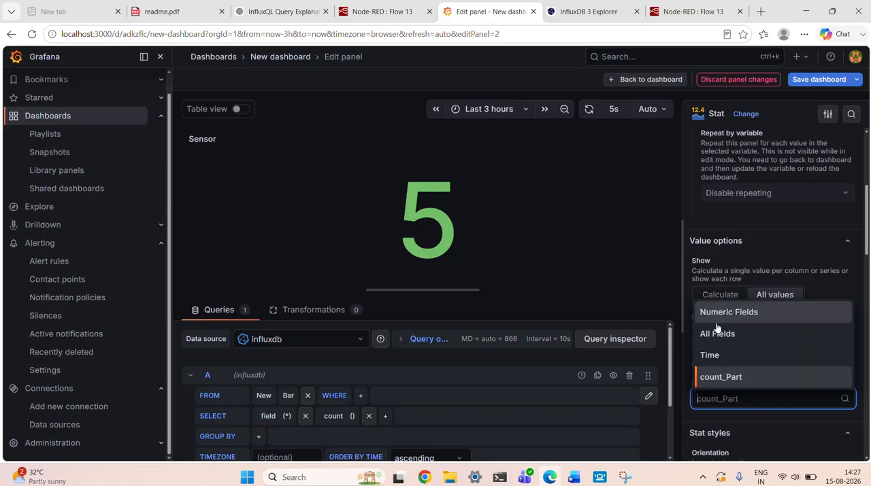
pyautogui.click(729, 398)
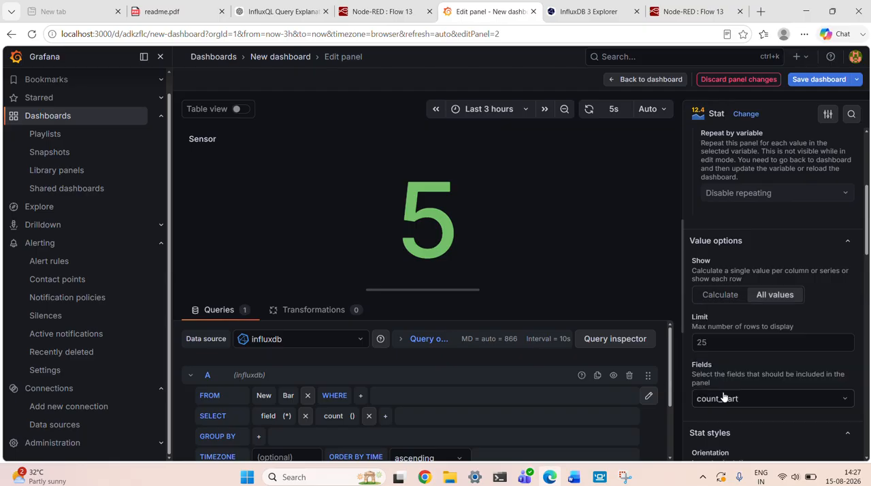
pyautogui.click(647, 397)
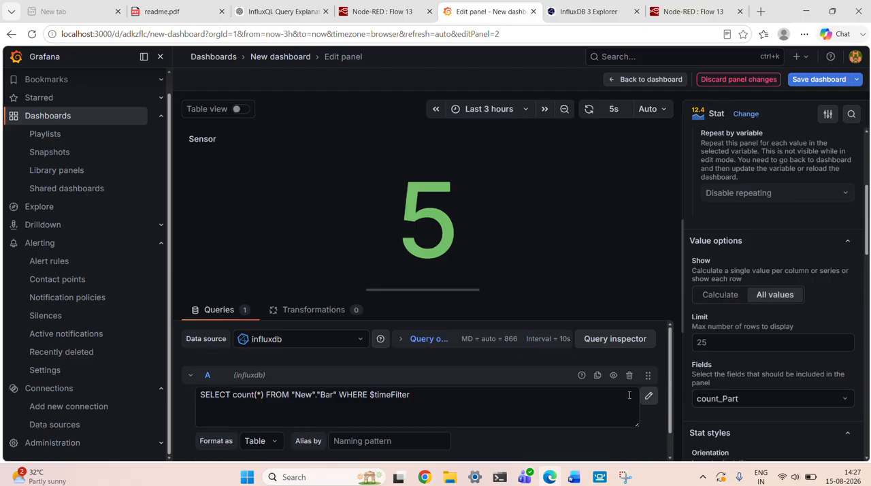
pyautogui.click(431, 393)
pyautogui.hotkey('ctrl', 'a')
pyautogui.hotkey('ctrl', 'v')
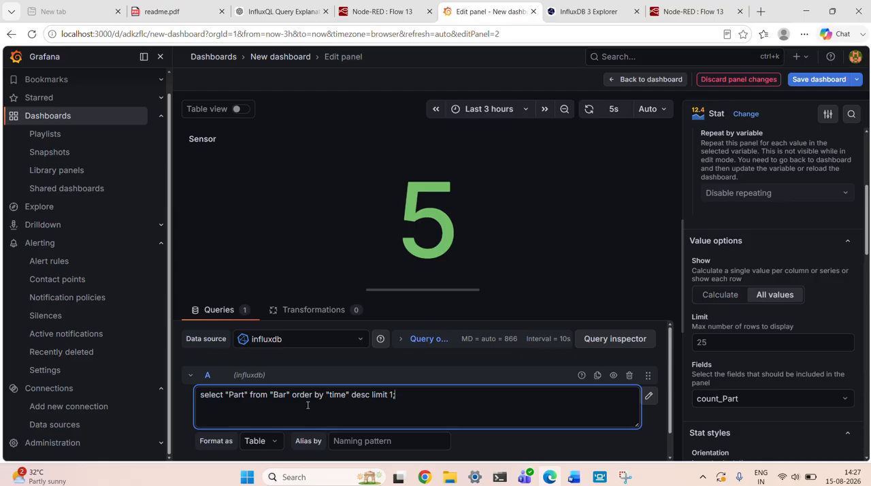
# Review query A's statement and its limit clause, and save the dashboard.
pyautogui.moveTo(404, 399); pyautogui.dragTo(194, 407)
pyautogui.click(400, 395)
pyautogui.moveTo(400, 396); pyautogui.dragTo(190, 401)
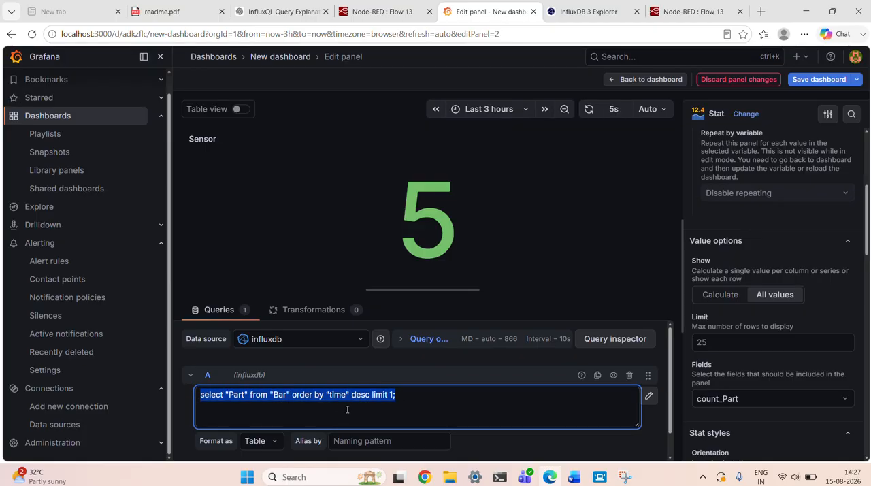
pyautogui.click(400, 402)
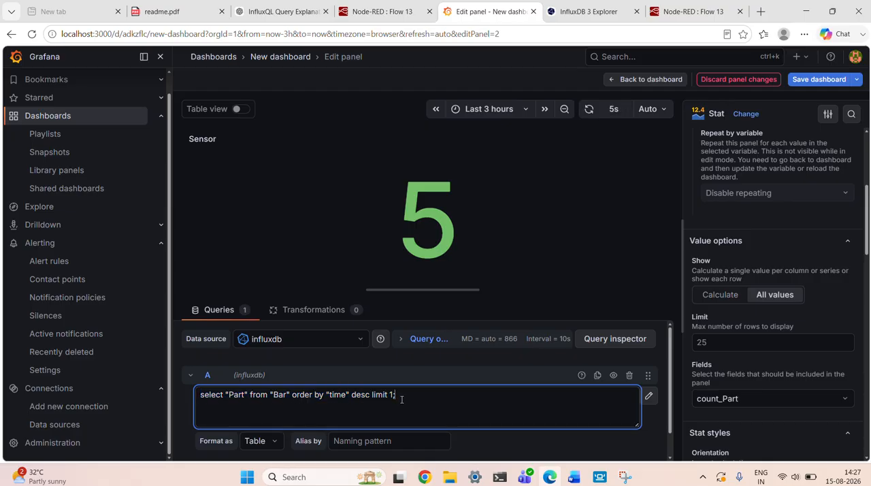
pyautogui.moveTo(400, 398); pyautogui.dragTo(372, 394)
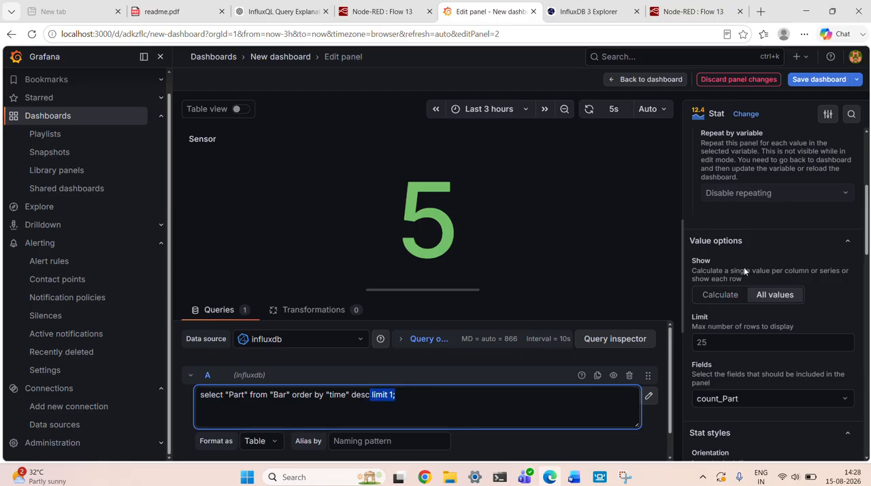
pyautogui.click(818, 79)
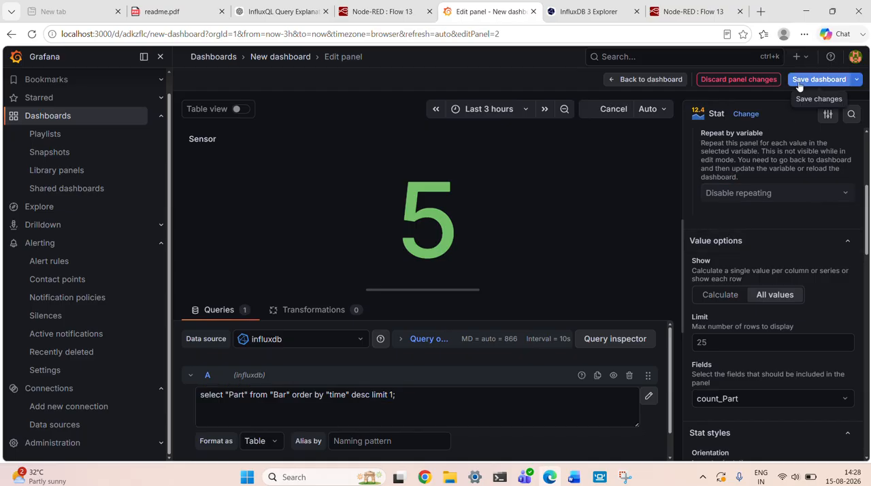
pyautogui.click(512, 279)
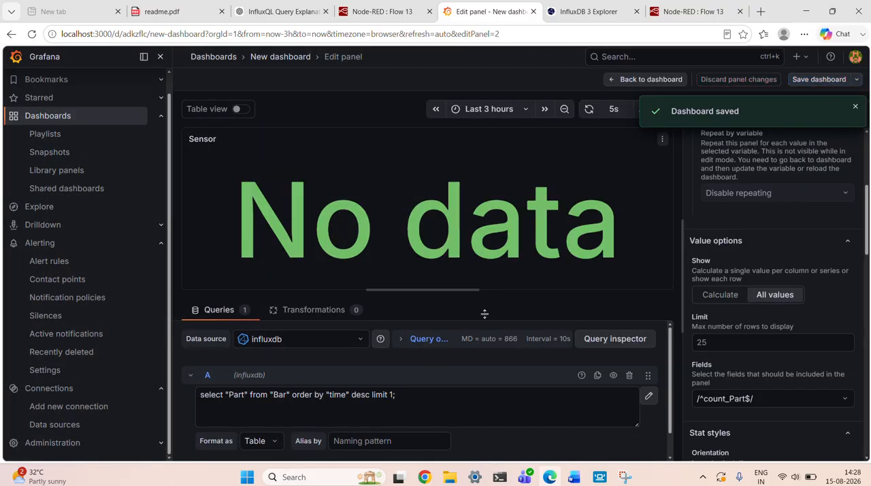
# Set the Stat panel's included field to Part in the value options.
pyautogui.moveTo(419, 393); pyautogui.dragTo(201, 379)
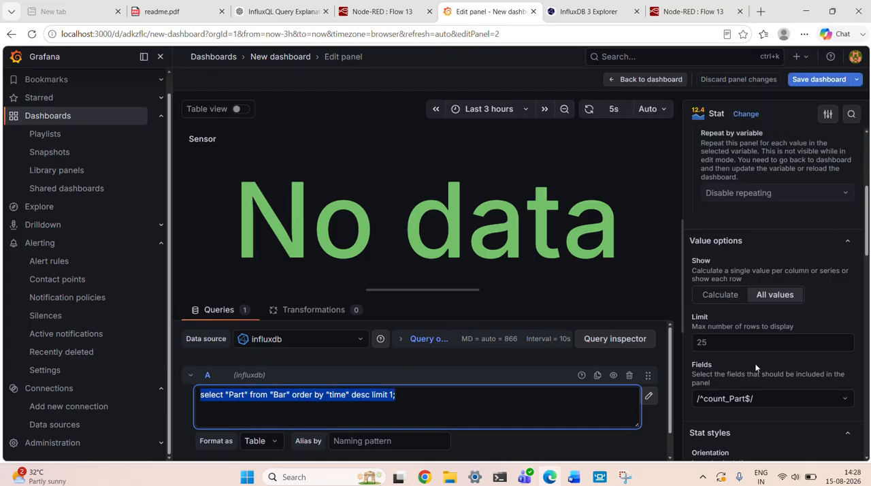
pyautogui.scroll(-3, 755, 368)
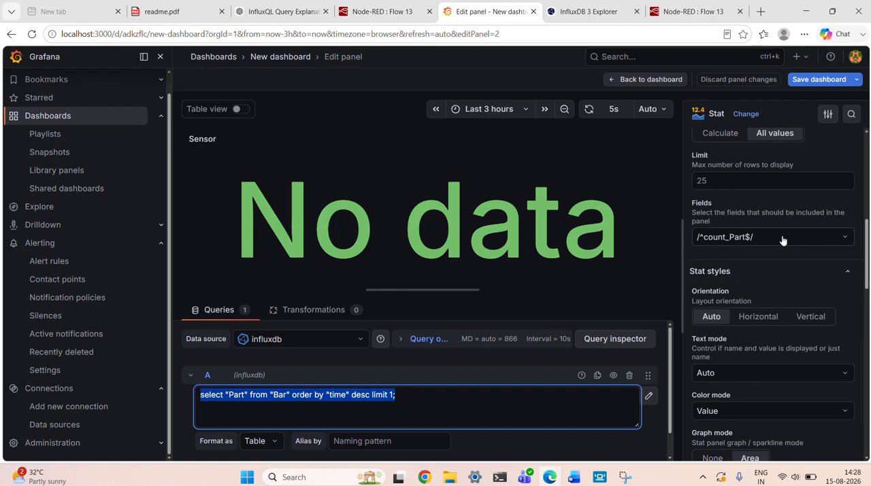
pyautogui.click(783, 237)
pyautogui.click(741, 324)
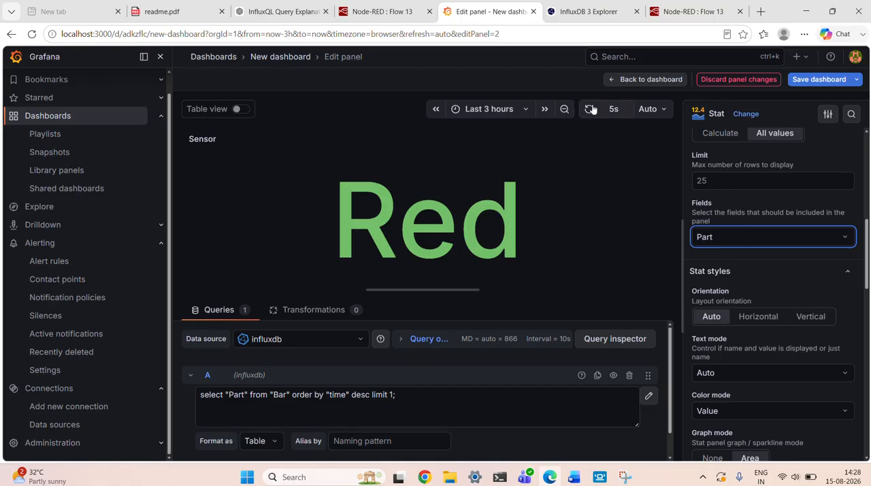
# Switch to Flow 13 in Node-RED and change the Part value in function 55's On Message payload to "Blue".
pyautogui.click(669, 8)
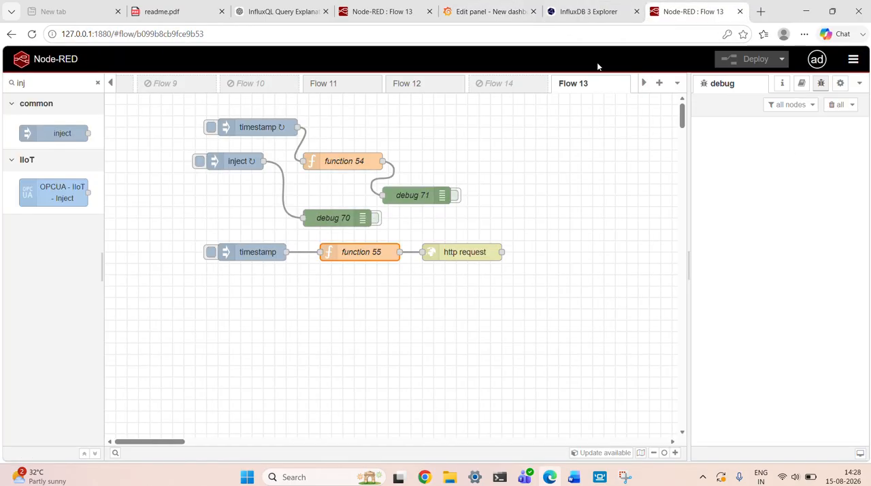
pyautogui.doubleClick(357, 254)
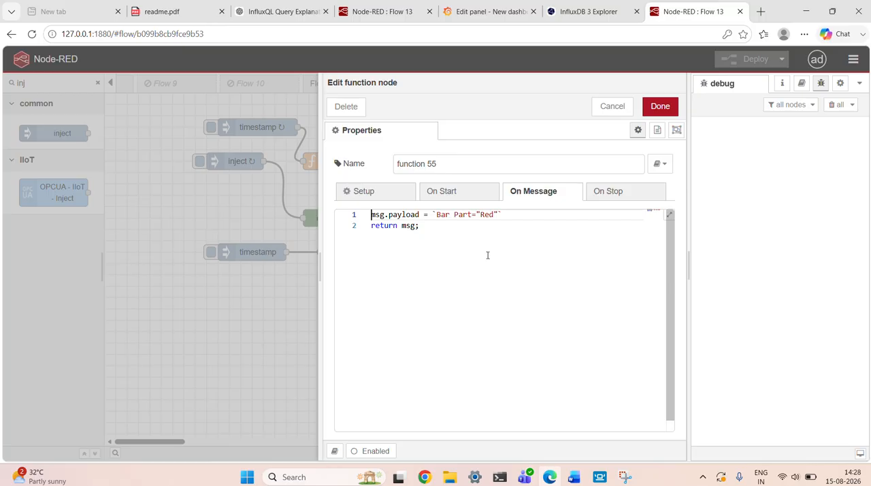
pyautogui.click(493, 215)
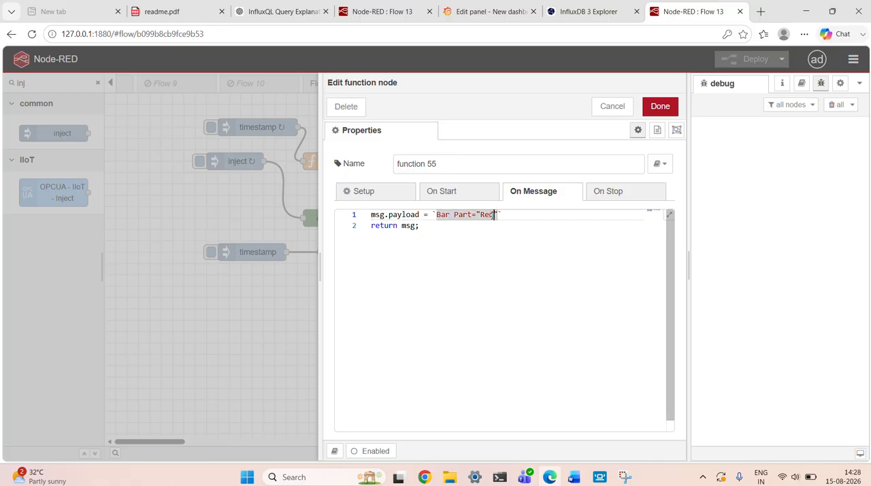
pyautogui.press('BackSpace')
pyautogui.press('BackSpace')
pyautogui.press('BackSpace')
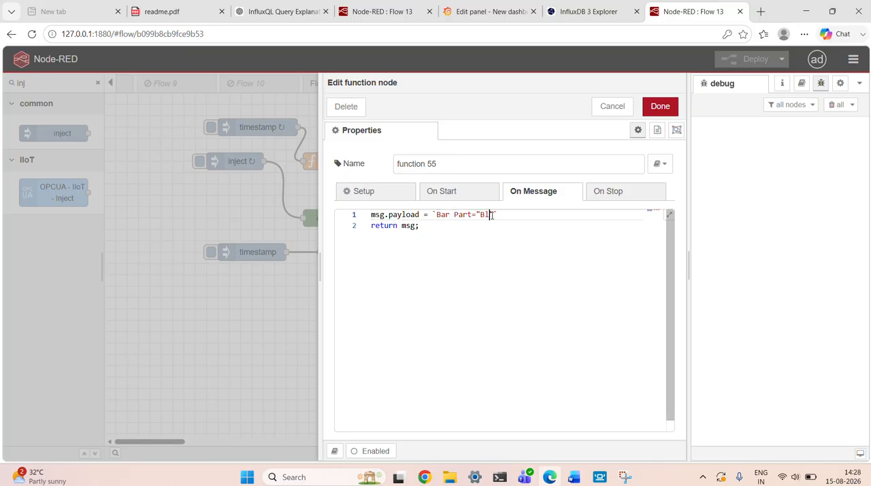
pyautogui.click(661, 107)
# Deploy the flow, accepting the improperly configured nodes, and trigger the timestamp inject node connected to function 55.
pyautogui.click(733, 63)
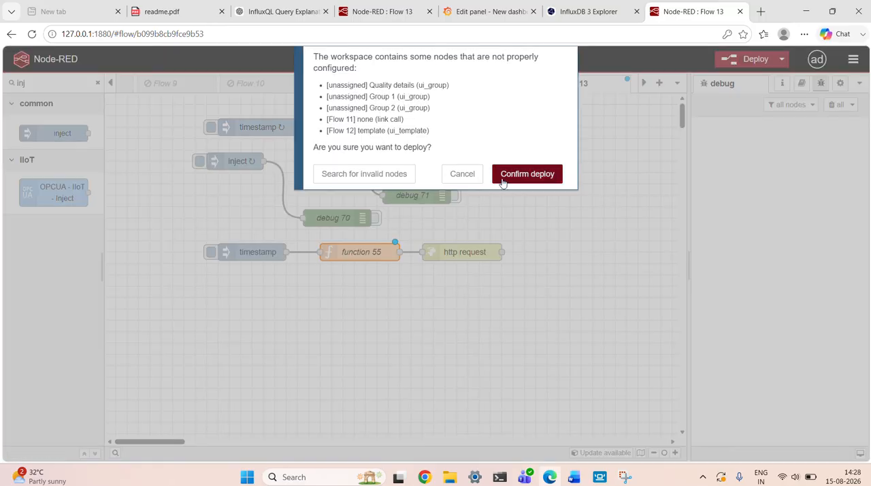
pyautogui.click(508, 173)
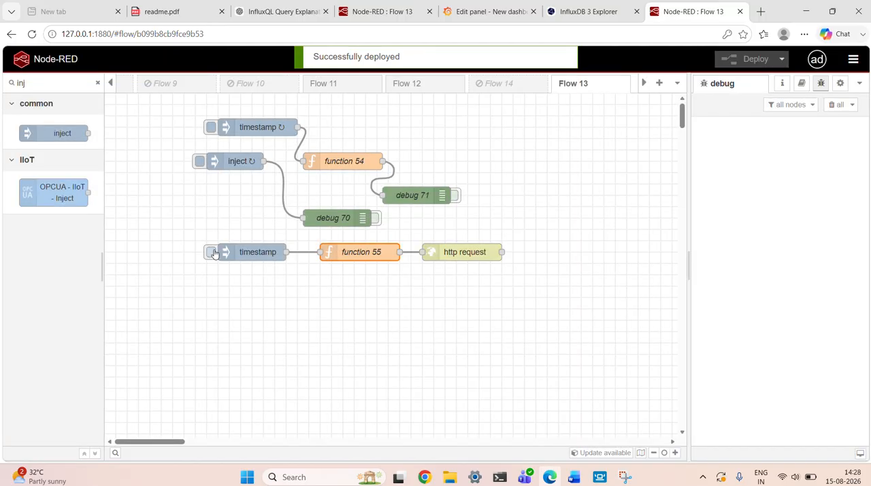
pyautogui.click(214, 253)
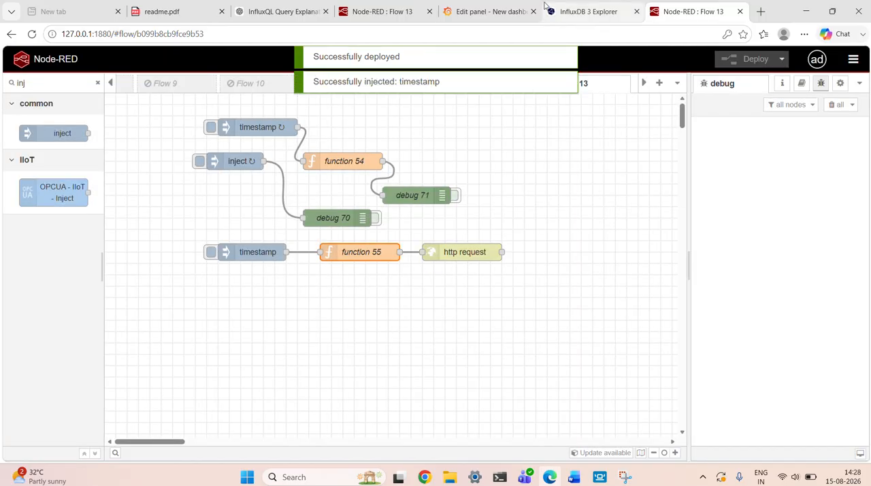
# Switch back to the Grafana panel editor and examine the Sensor panel's displayed value and its options from title to thresholds.
pyautogui.click(483, 12)
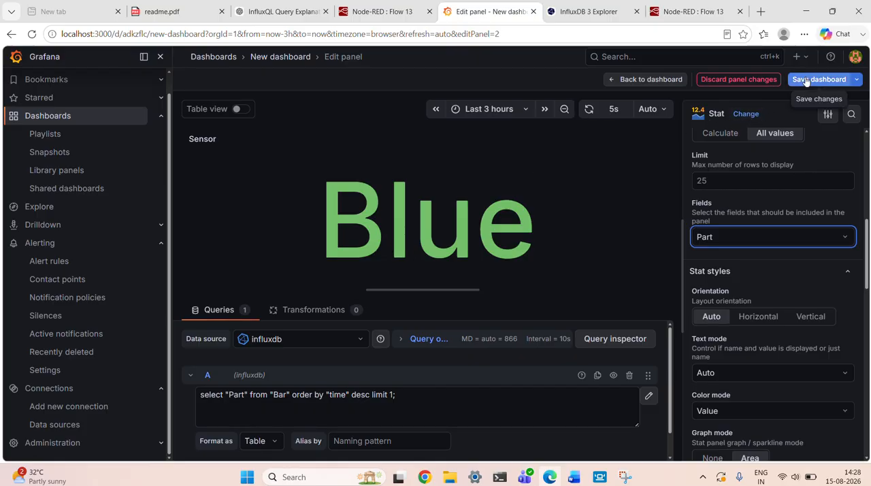
pyautogui.scroll(-5, 752, 293)
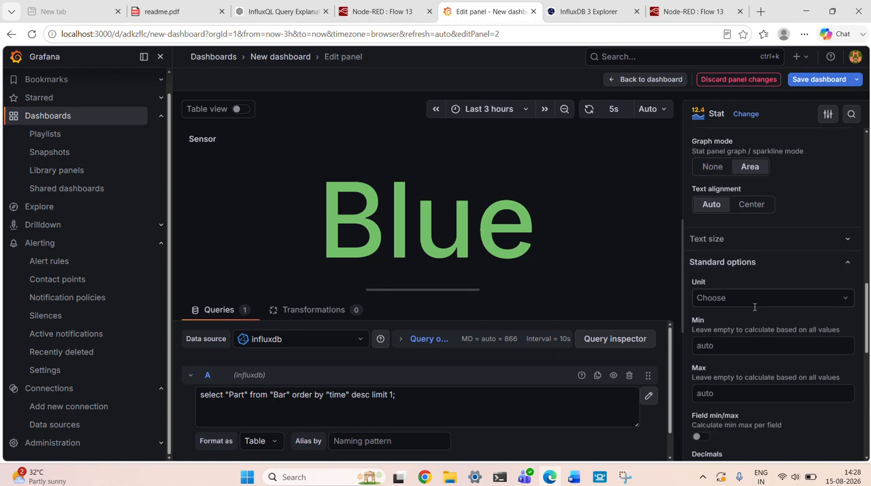
pyautogui.scroll(-4, 754, 306)
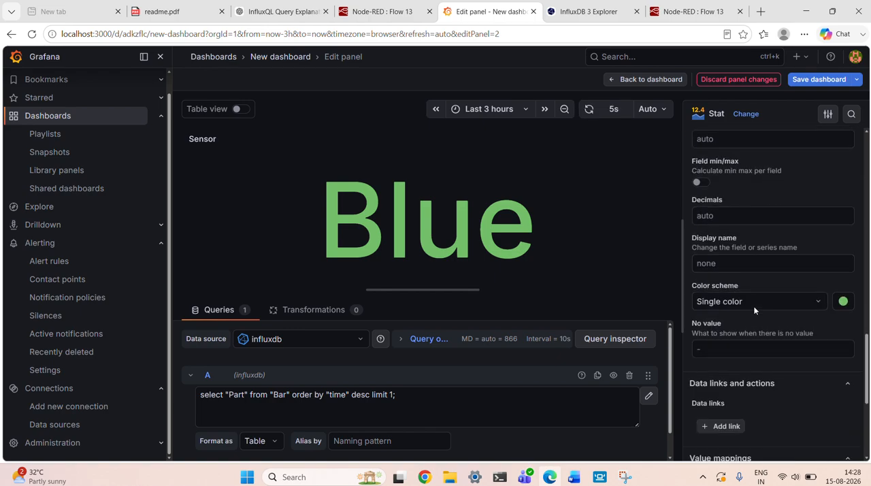
pyautogui.scroll(-4, 754, 310)
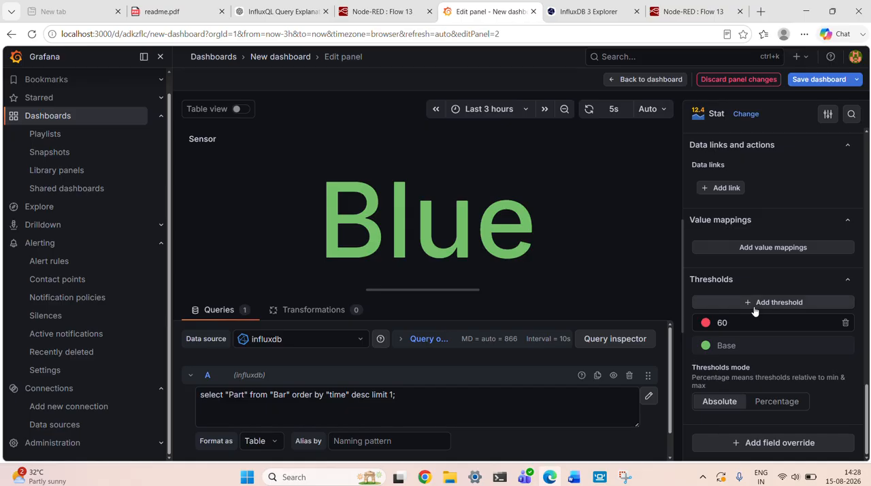
pyautogui.scroll(15, 755, 310)
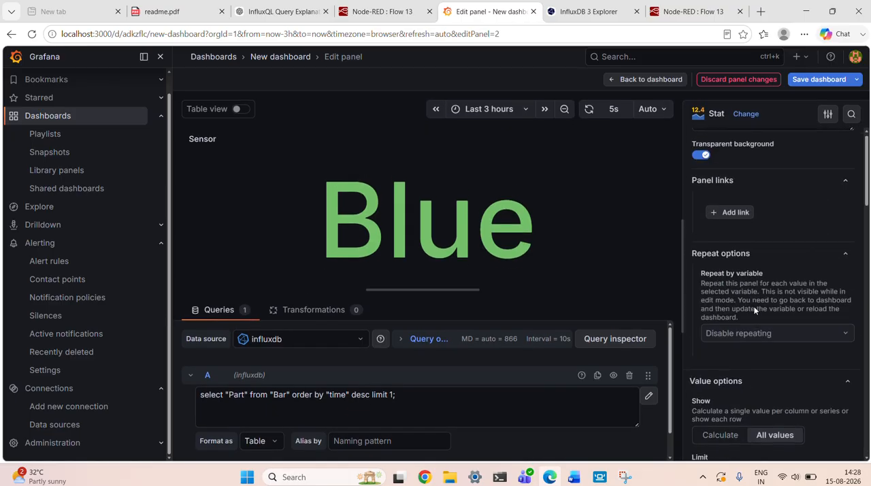
pyautogui.scroll(2, 755, 311)
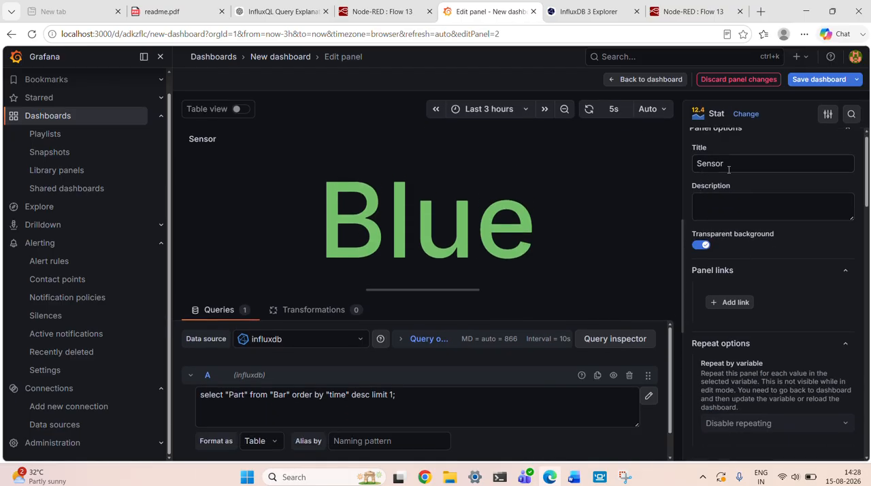
pyautogui.scroll(-1, 736, 248)
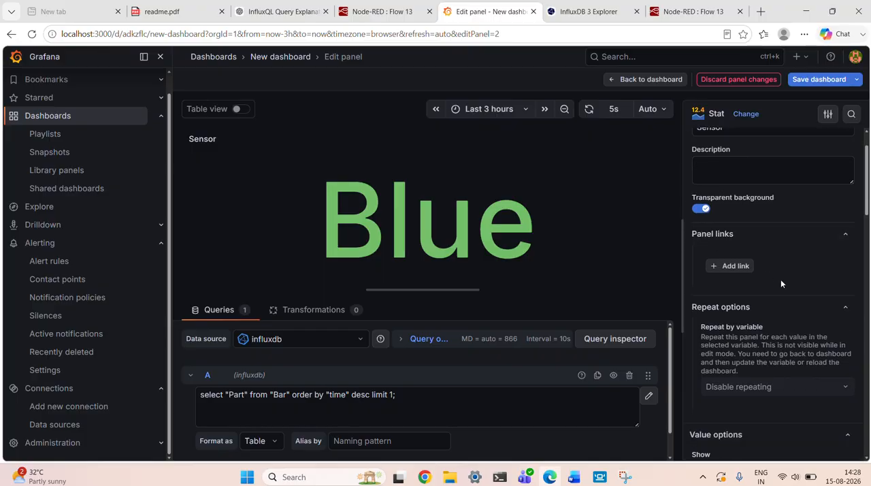
pyautogui.scroll(-5, 781, 284)
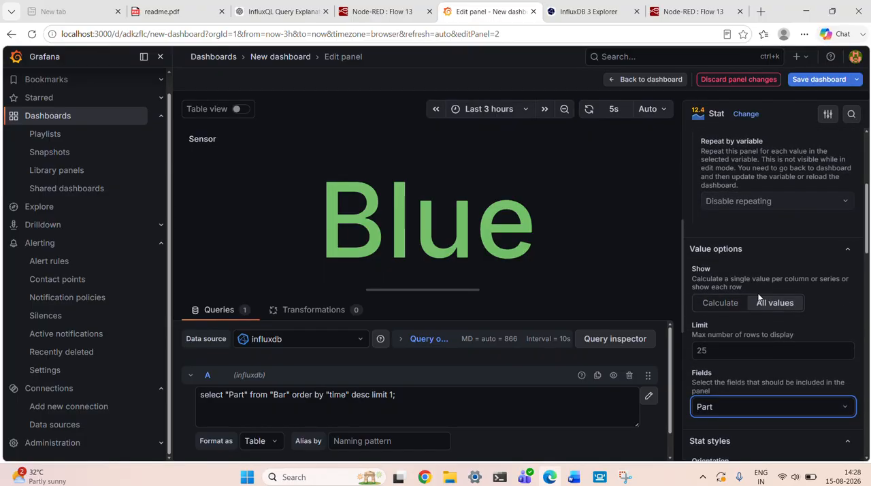
# Try the Calculate display option and the All Fields and Numeric Fields choices, restoring All values and the Part field.
pyautogui.click(741, 303)
pyautogui.click(767, 306)
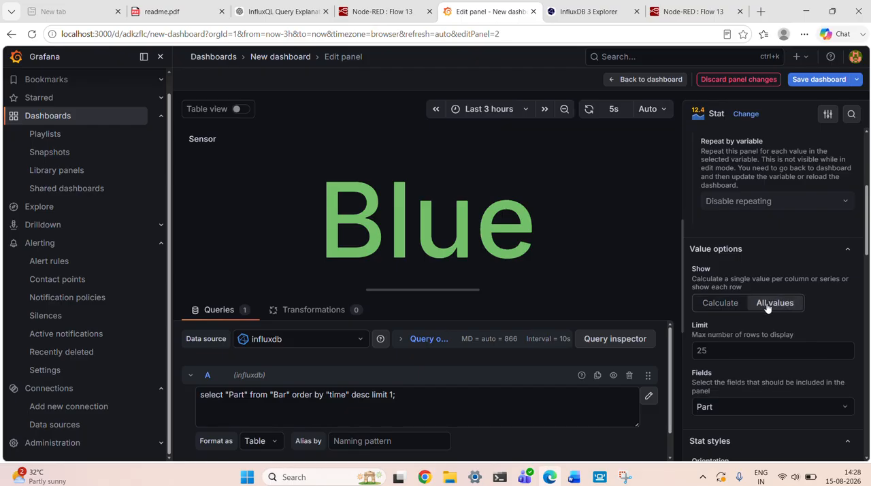
pyautogui.scroll(-2, 764, 307)
pyautogui.scroll(-1, 729, 286)
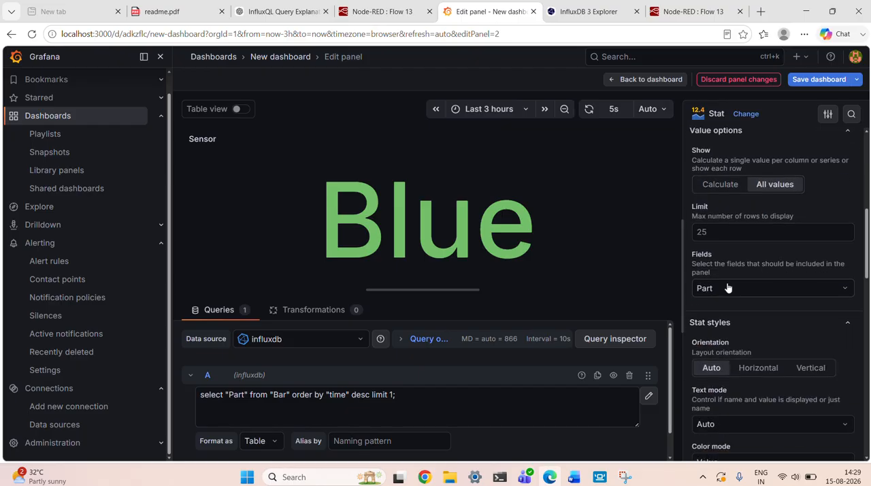
pyautogui.click(723, 289)
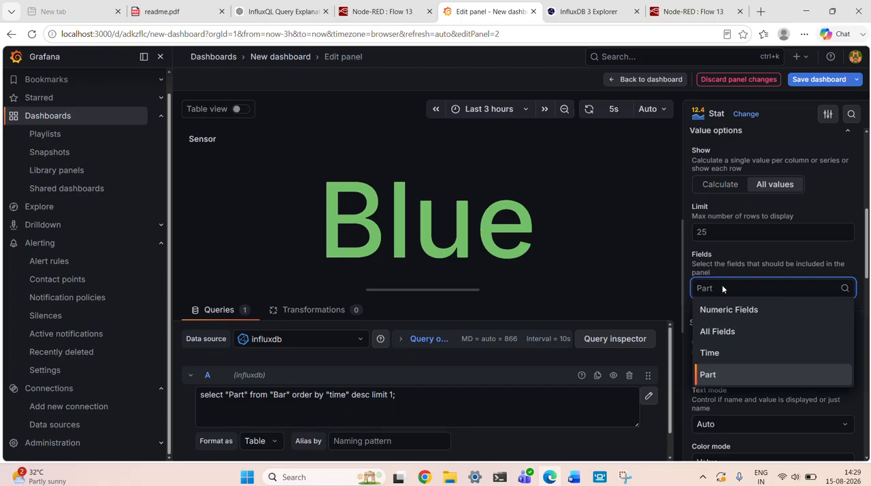
pyautogui.click(730, 334)
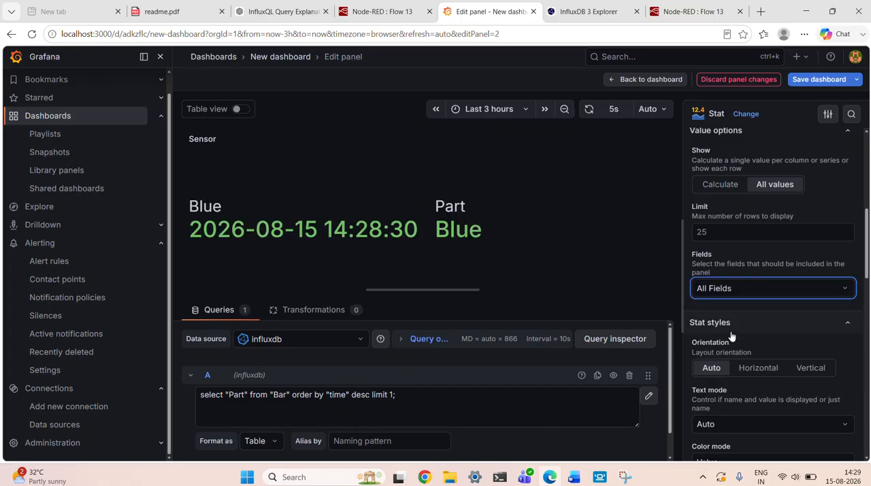
pyautogui.click(722, 288)
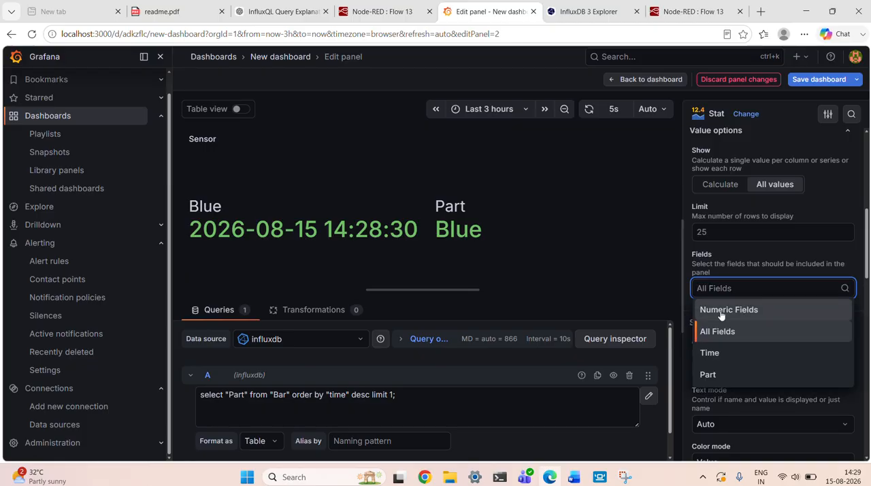
pyautogui.click(722, 311)
pyautogui.click(736, 287)
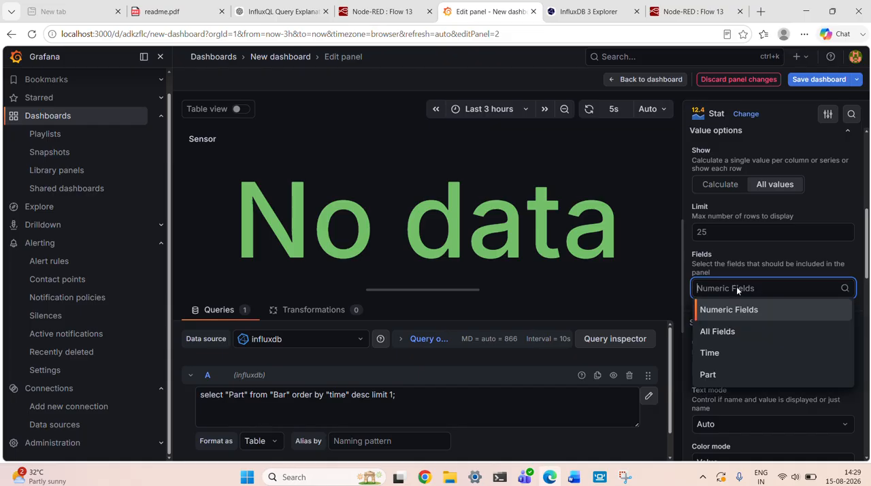
pyautogui.click(719, 376)
pyautogui.scroll(-1, 718, 376)
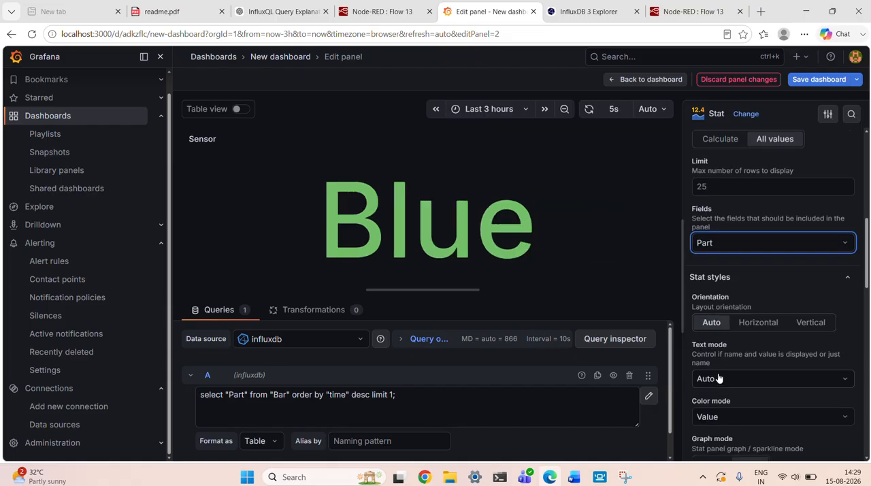
# Try the Horizontal orientation and the Value text mode in the stat styles, restoring Auto for both.
pyautogui.click(743, 322)
pyautogui.click(699, 327)
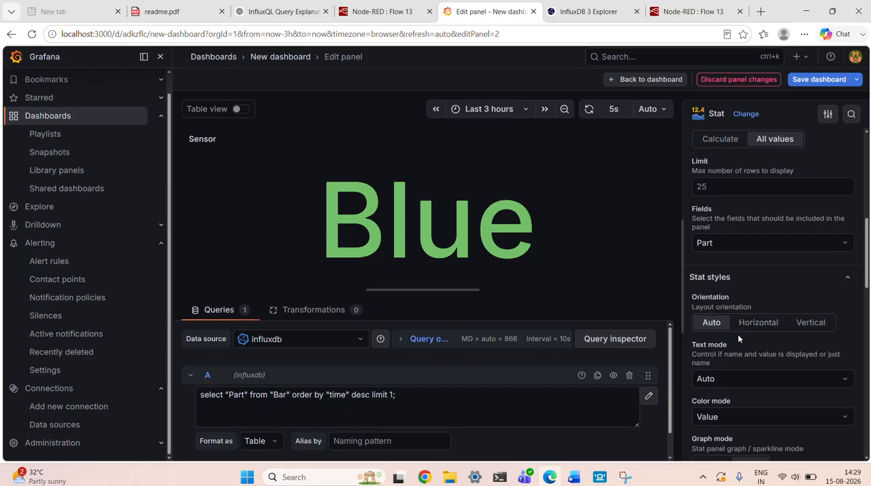
pyautogui.scroll(-1, 739, 335)
pyautogui.click(722, 331)
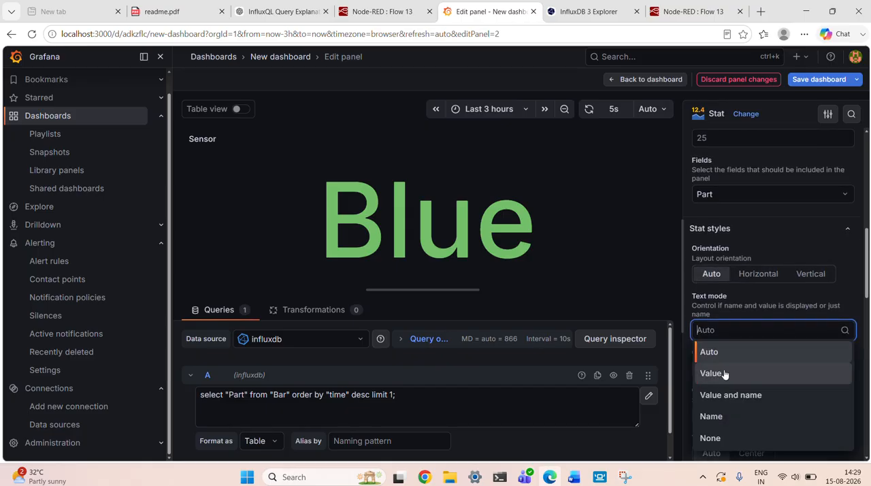
pyautogui.click(724, 373)
pyautogui.click(721, 330)
pyautogui.click(728, 354)
# Try the Background Gradient and Background Solid color modes on the Sensor panel, ending on Background Gradient.
pyautogui.scroll(-1, 728, 357)
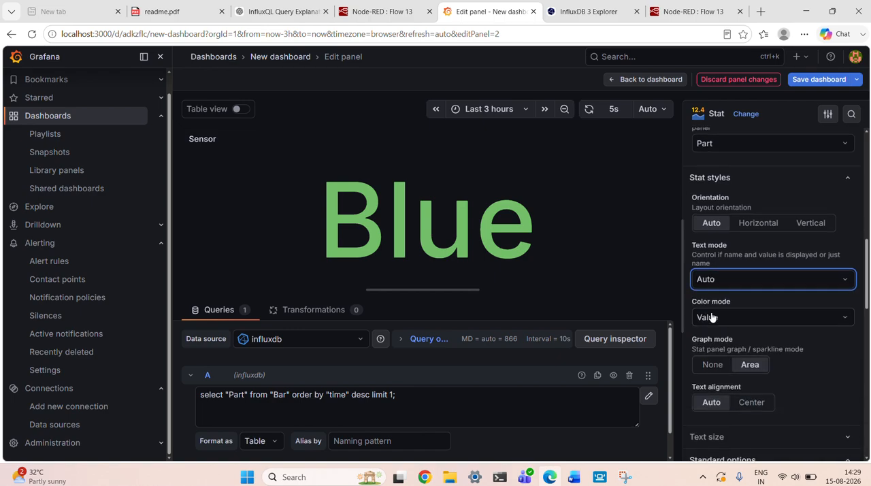
pyautogui.click(712, 317)
pyautogui.click(726, 382)
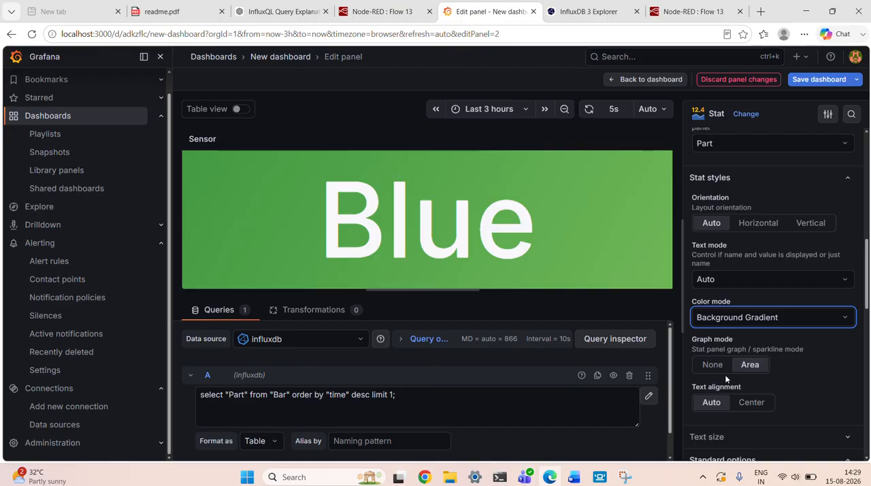
pyautogui.click(732, 320)
pyautogui.click(734, 404)
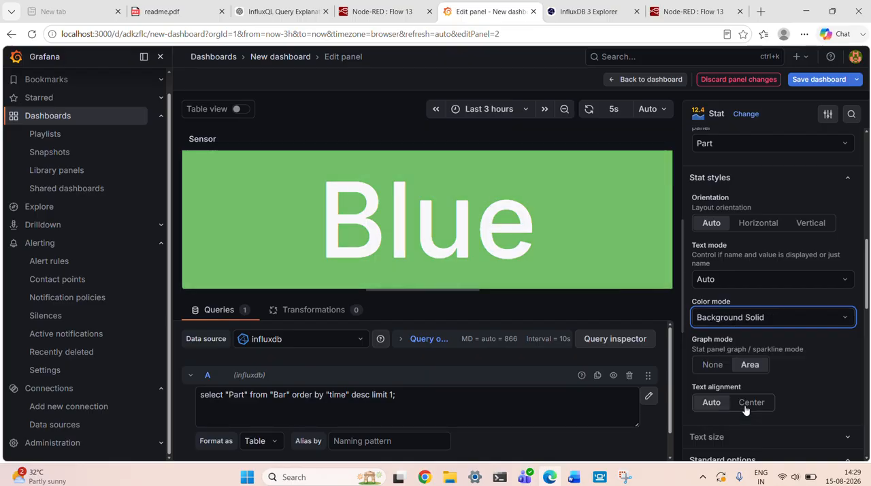
pyautogui.click(727, 318)
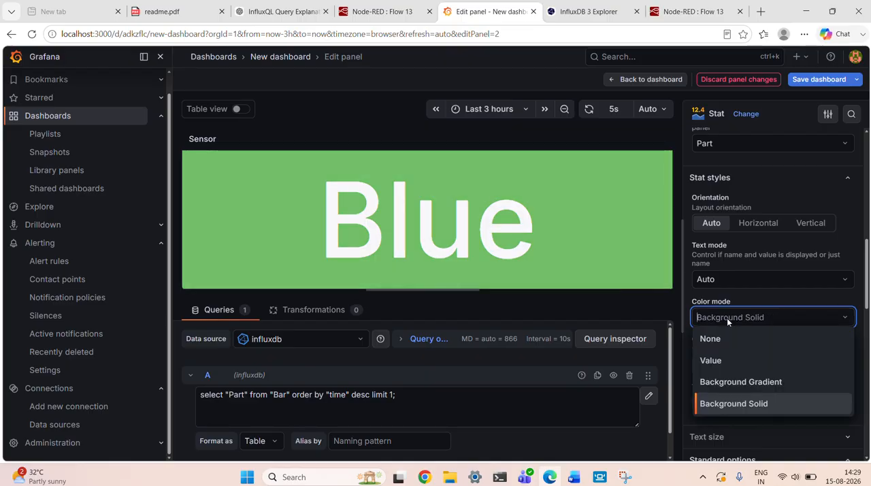
pyautogui.click(734, 385)
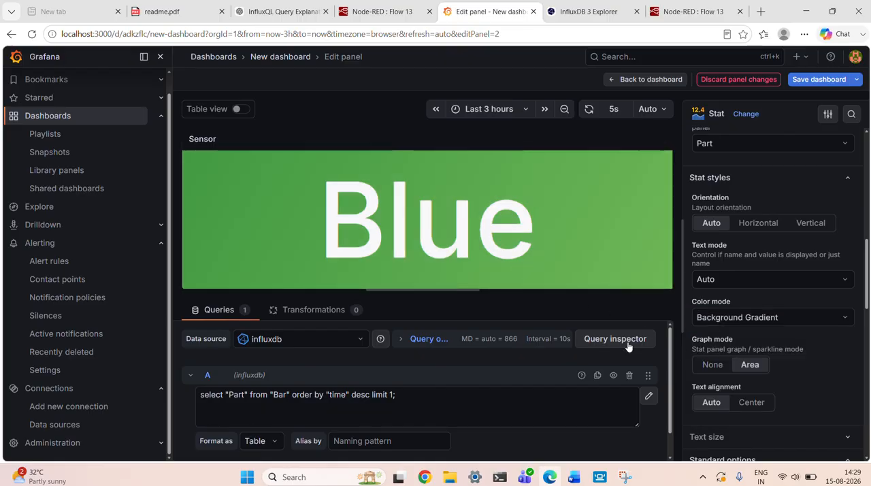
# Try graph mode None with the gradient background, restore Area, and set the color mode back to Value.
pyautogui.scroll(-1, 629, 347)
pyautogui.click(714, 367)
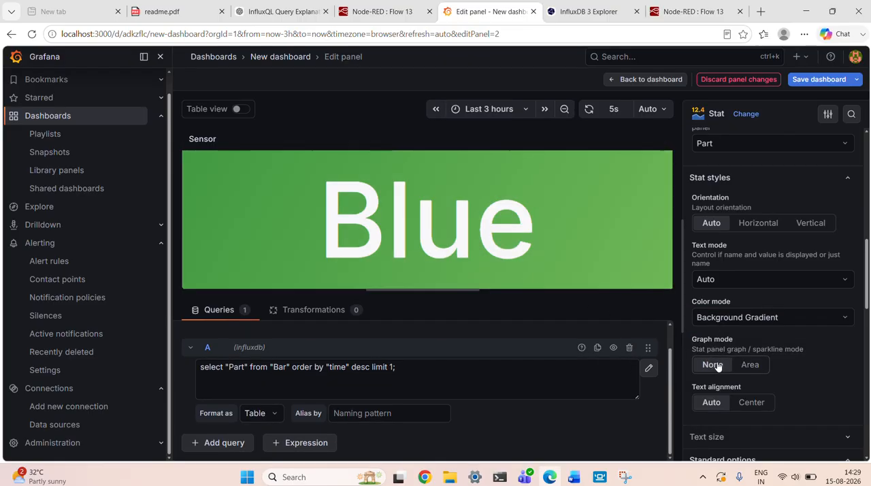
pyautogui.click(740, 366)
pyautogui.click(731, 324)
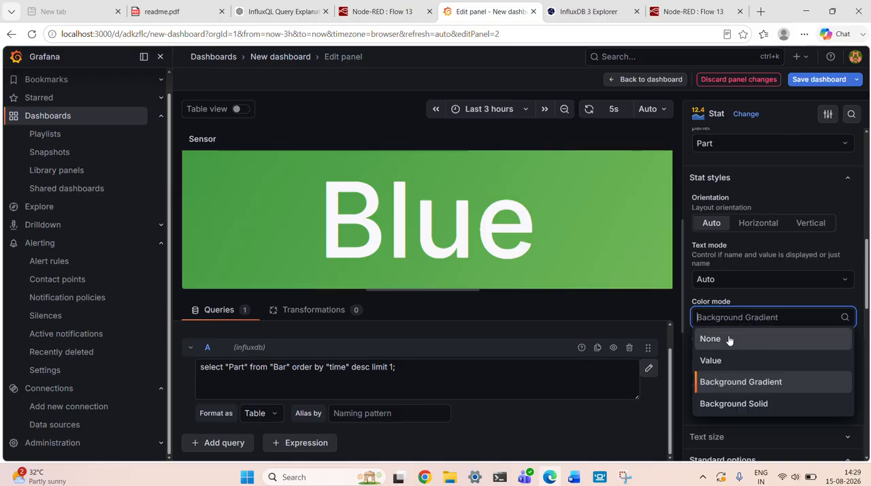
pyautogui.click(727, 357)
# Try graph mode None and Center text alignment with the Value color mode, restoring Area and Auto alignment.
pyautogui.scroll(-1, 727, 352)
pyautogui.click(709, 333)
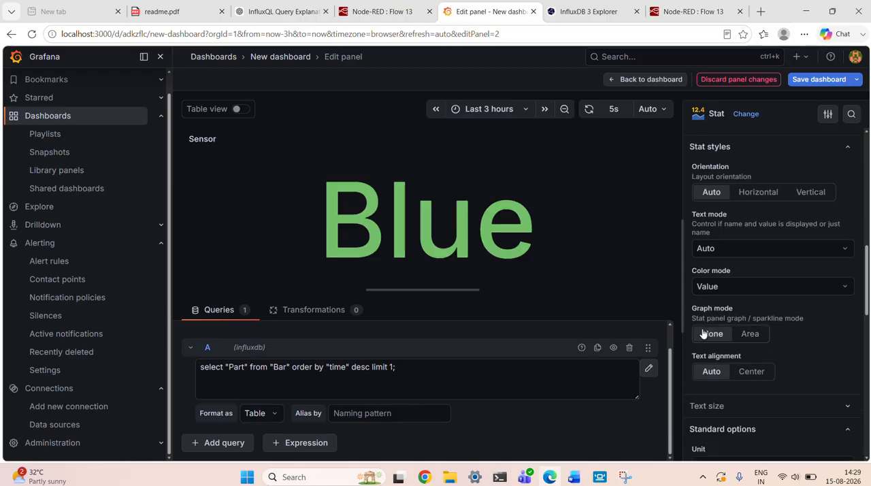
pyautogui.click(746, 334)
pyautogui.scroll(-1, 749, 332)
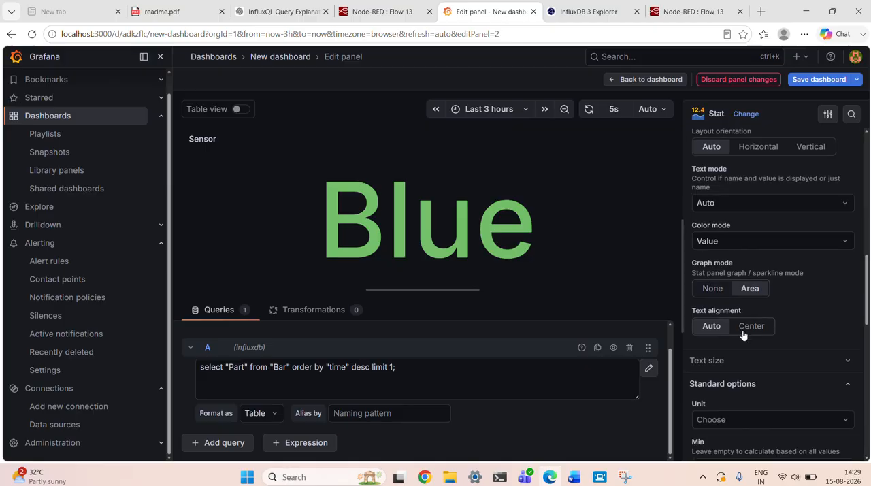
pyautogui.click(751, 327)
pyautogui.click(720, 331)
# Set the Single color scheme's color to the second-darkest yellow shade and review the remaining panel options.
pyautogui.scroll(-3, 736, 340)
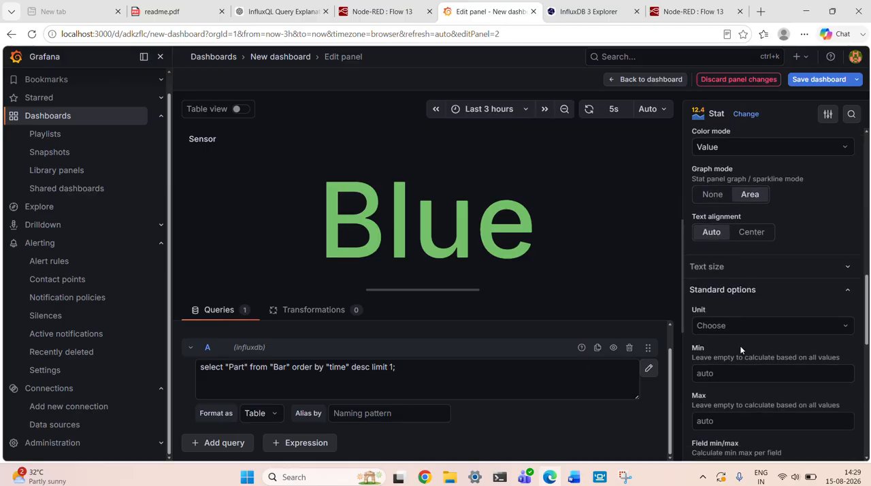
pyautogui.scroll(-6, 740, 345)
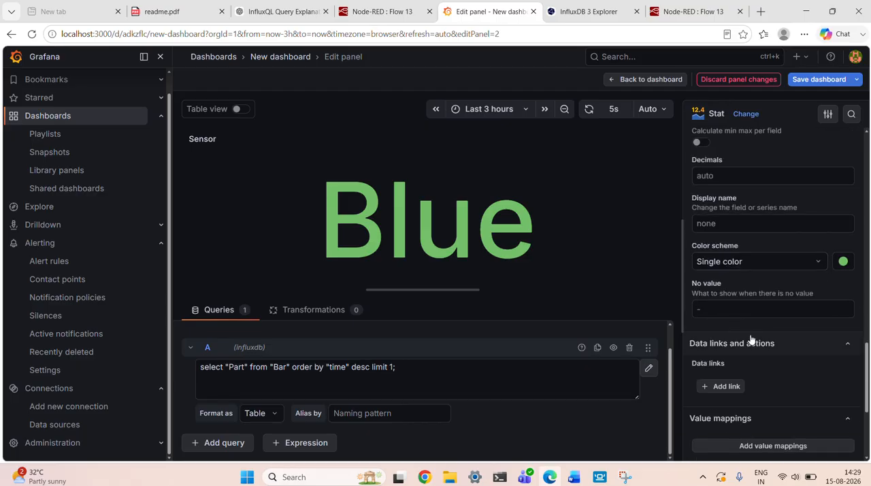
pyautogui.click(843, 262)
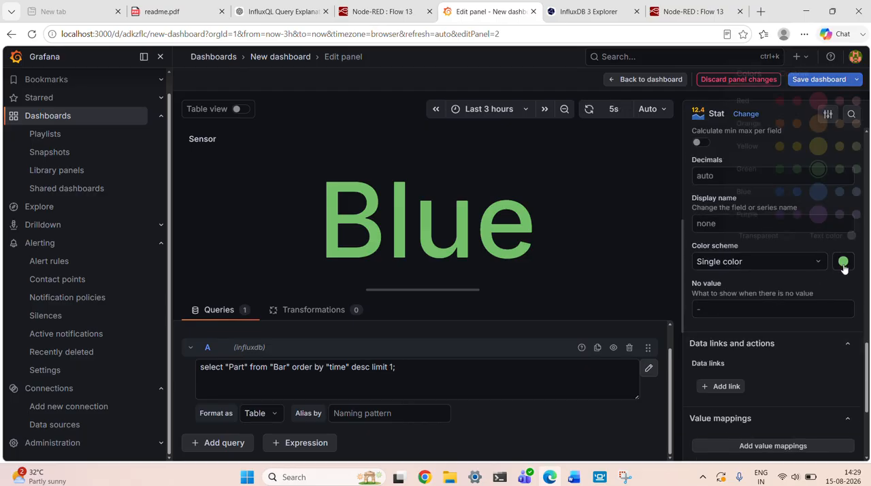
pyautogui.click(797, 146)
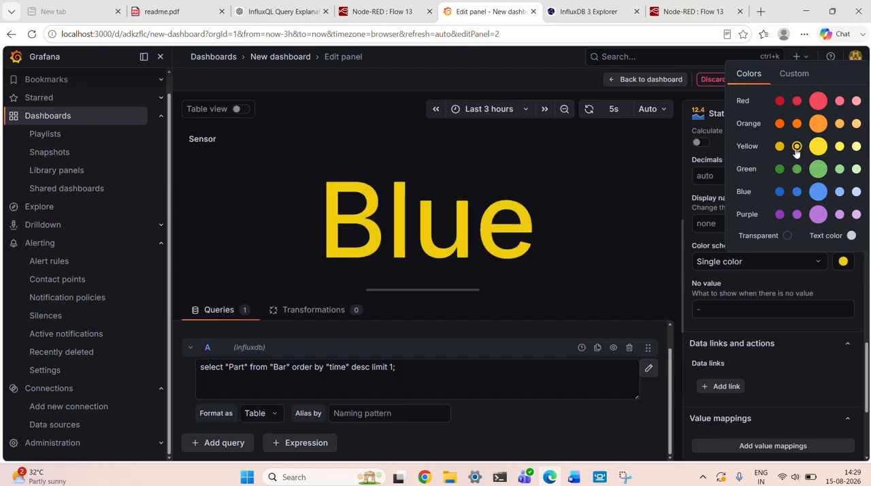
pyautogui.click(772, 282)
pyautogui.scroll(-3, 772, 285)
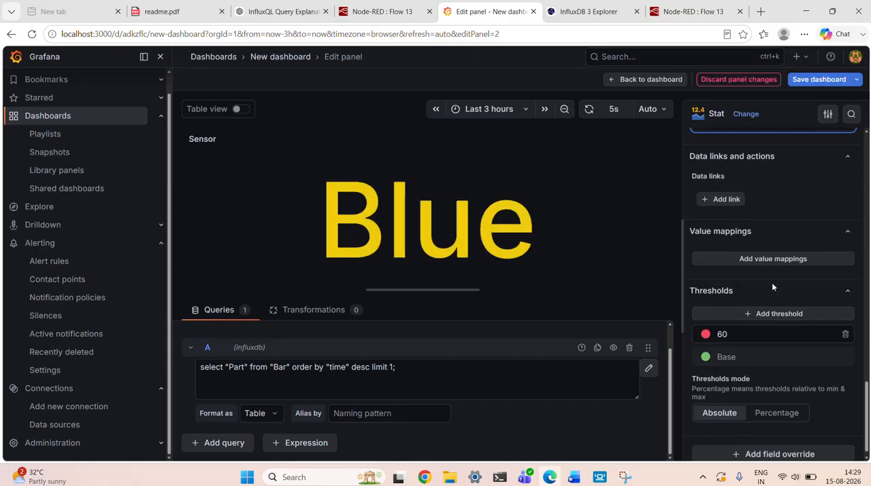
pyautogui.scroll(5, 772, 282)
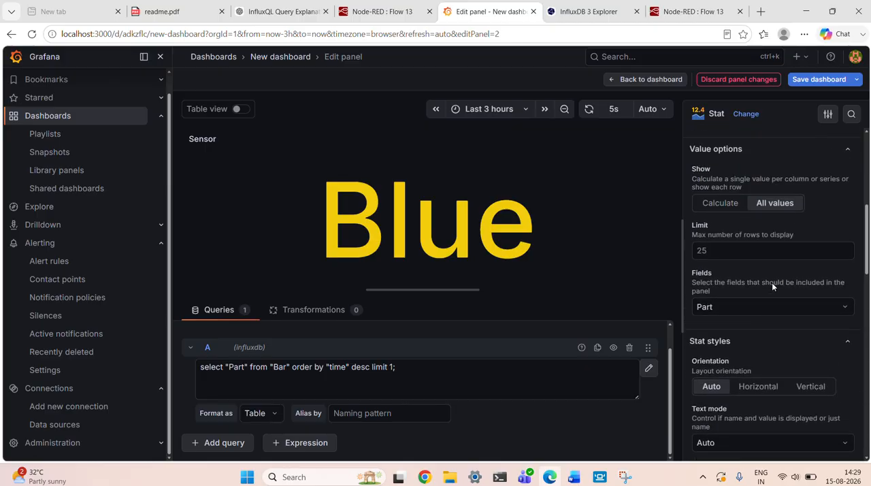
pyautogui.scroll(5, 772, 283)
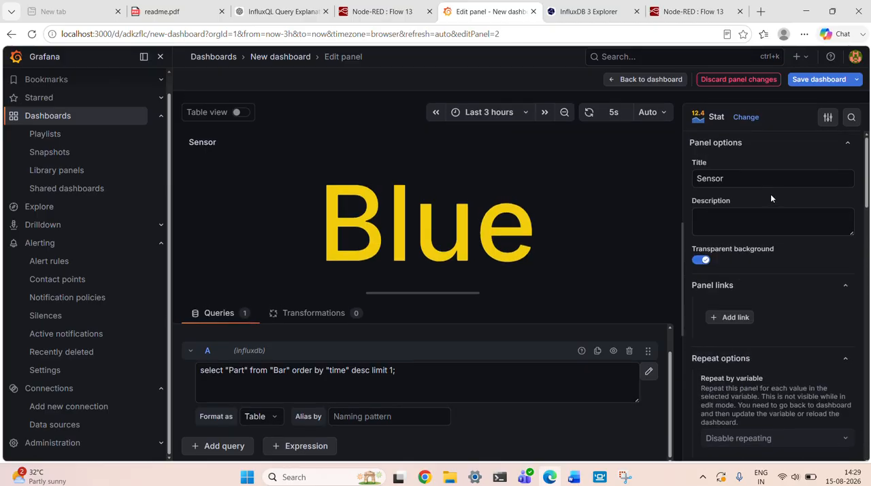